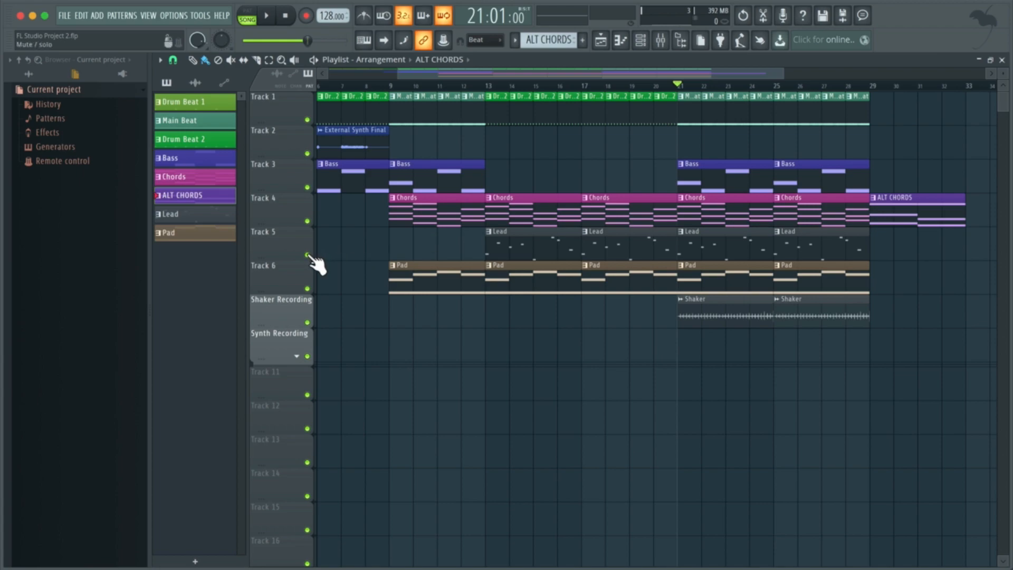
# Step: Audition Track 5 on its own during playback, then restore all tracks
pyautogui.rightClick(307, 255)
pyautogui.press('space')
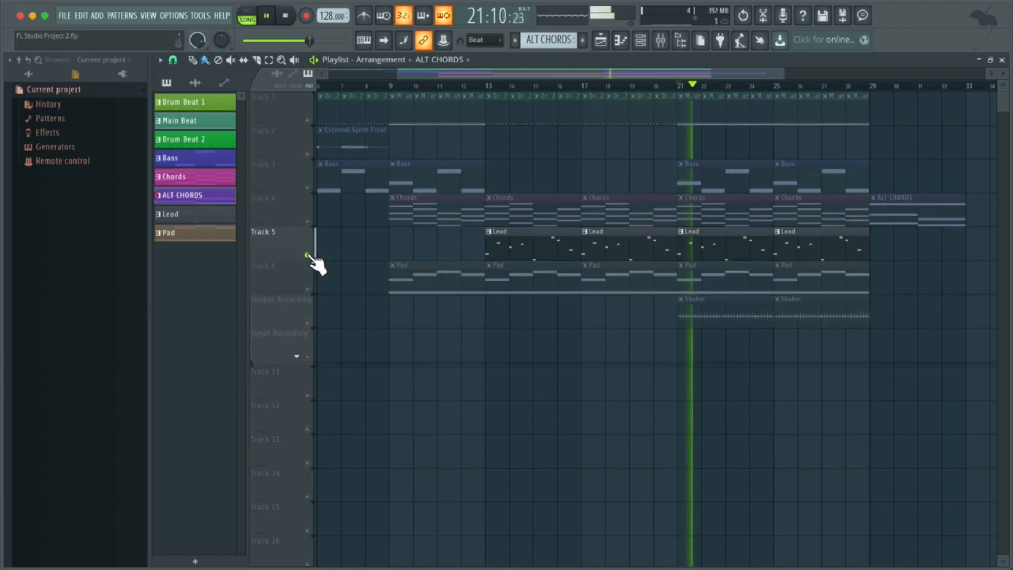
pyautogui.press('space')
pyautogui.rightClick(307, 255)
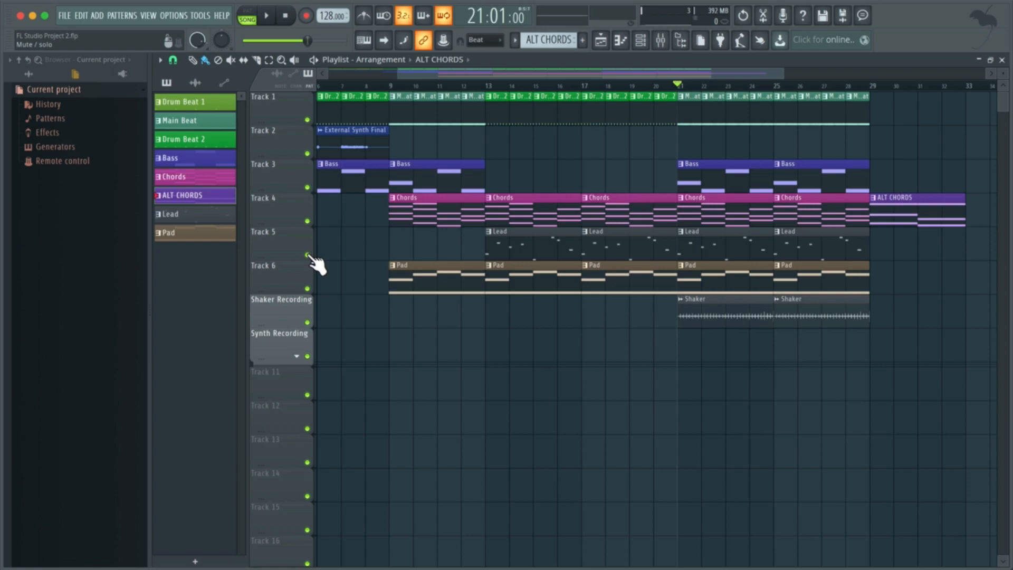
# Step: Mute Track 5 and play back the arrangement without it
pyautogui.click(308, 255)
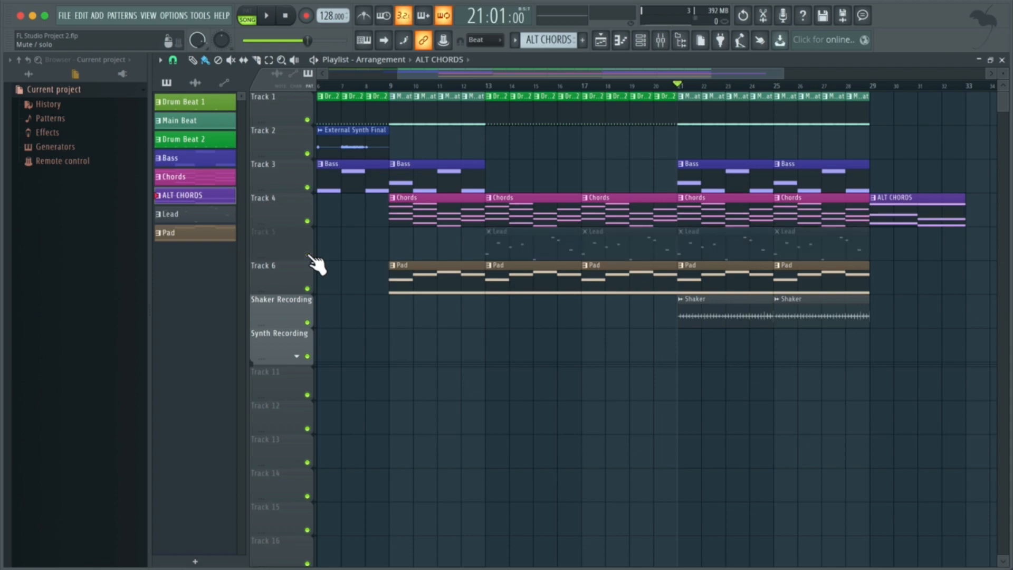
pyautogui.press('space')
pyautogui.press('space')
# Step: Create a new pattern and name it New LEAD
pyautogui.click(583, 40)
pyautogui.write('New LEAD')
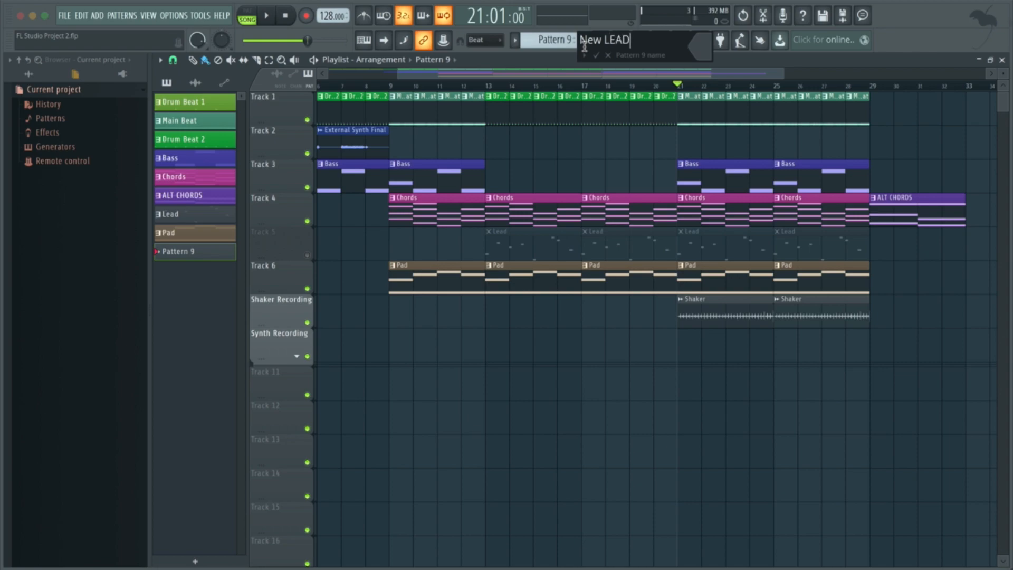
pyautogui.press('Return')
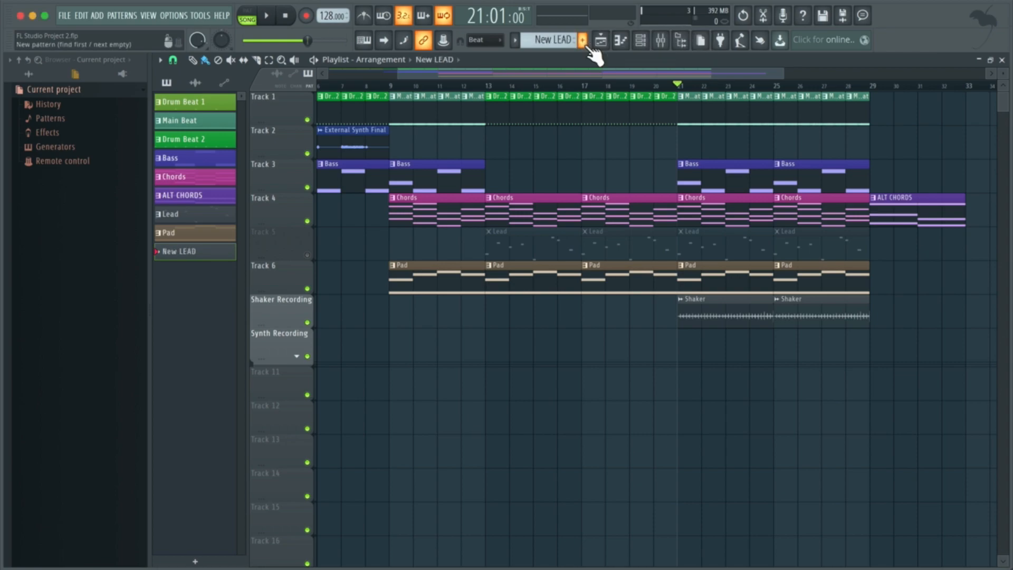
# Step: Switch the transport from song mode to pattern mode
pyautogui.press('l')
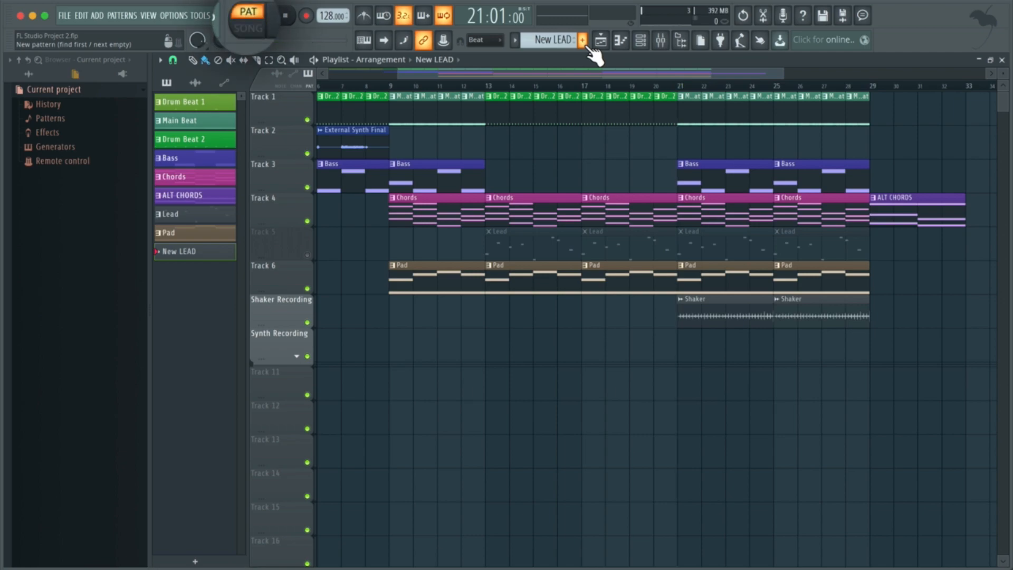
pyautogui.click(267, 37)
pyautogui.click(268, 39)
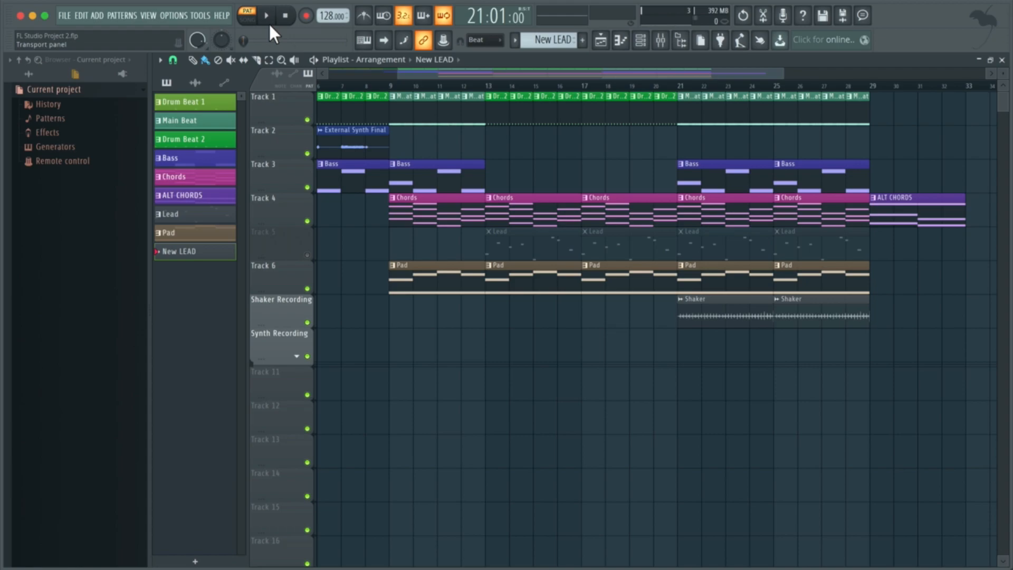
# Step: Open the Channel rack and add a FLEX instrument channel
pyautogui.press('F6')
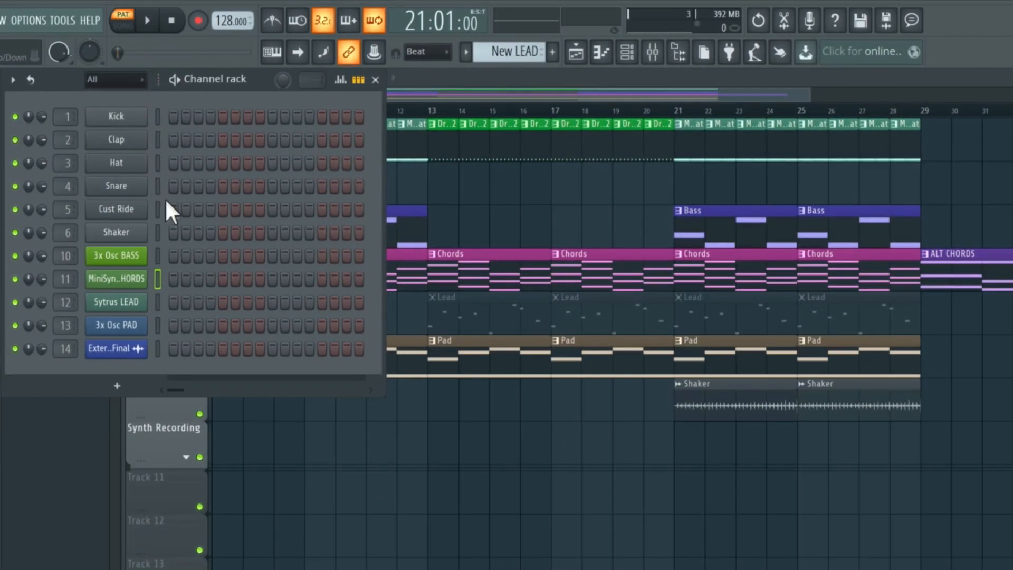
pyautogui.click(115, 390)
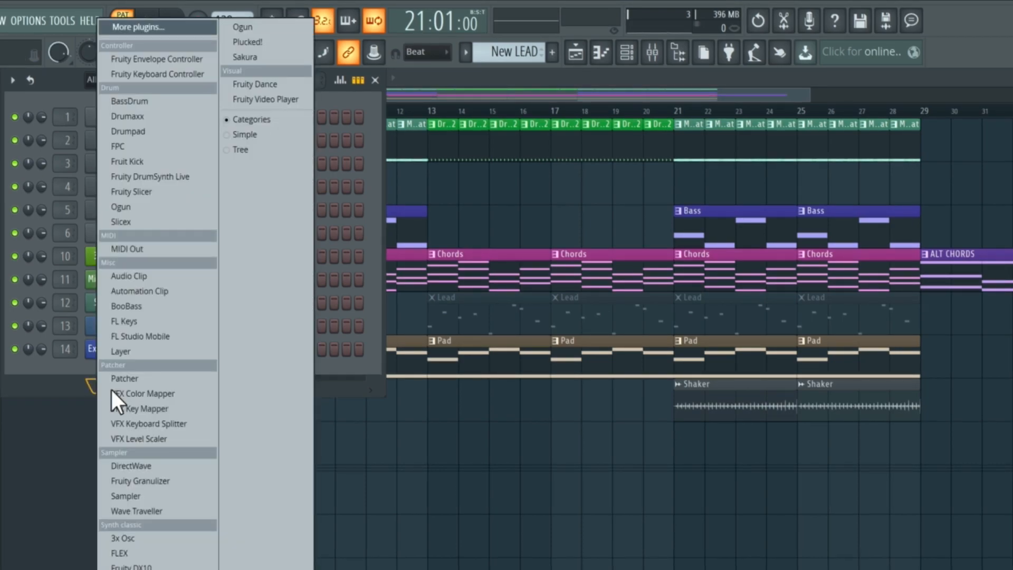
pyautogui.click(171, 554)
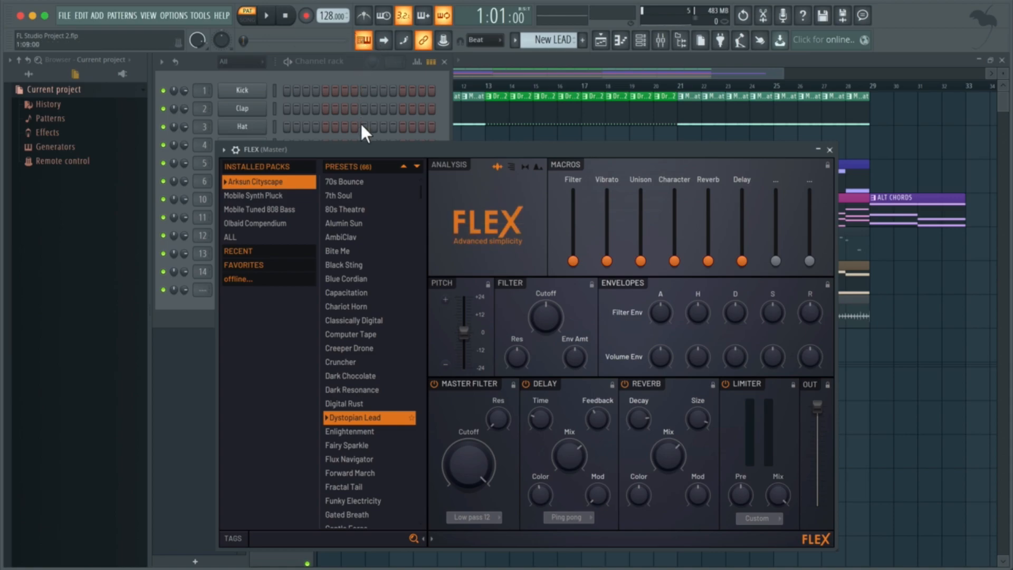
# Step: Audition FLEX presets 7th Soul and 80s Theatre, then load the Alumin Sun preset
pyautogui.click(351, 194)
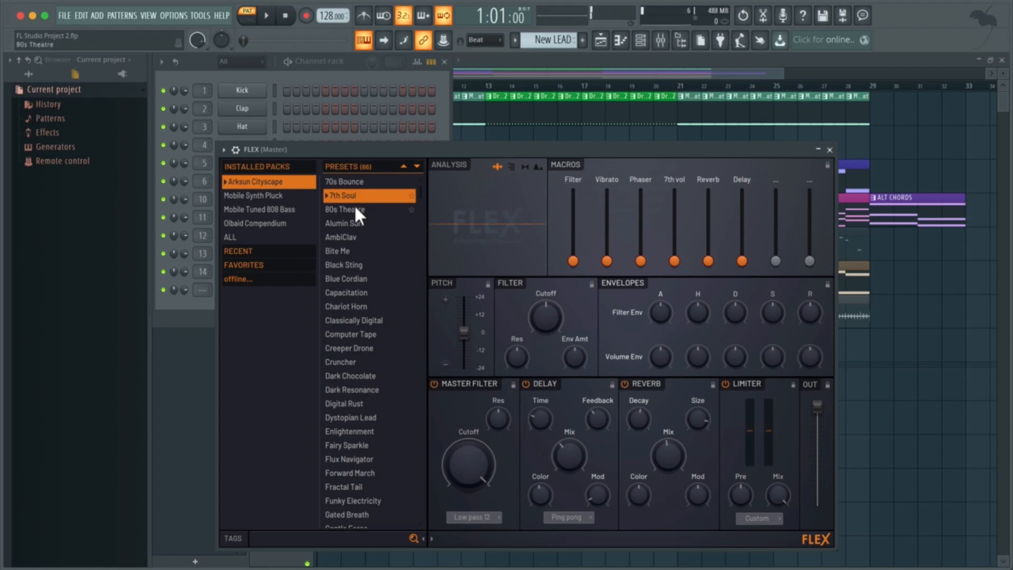
pyautogui.click(354, 209)
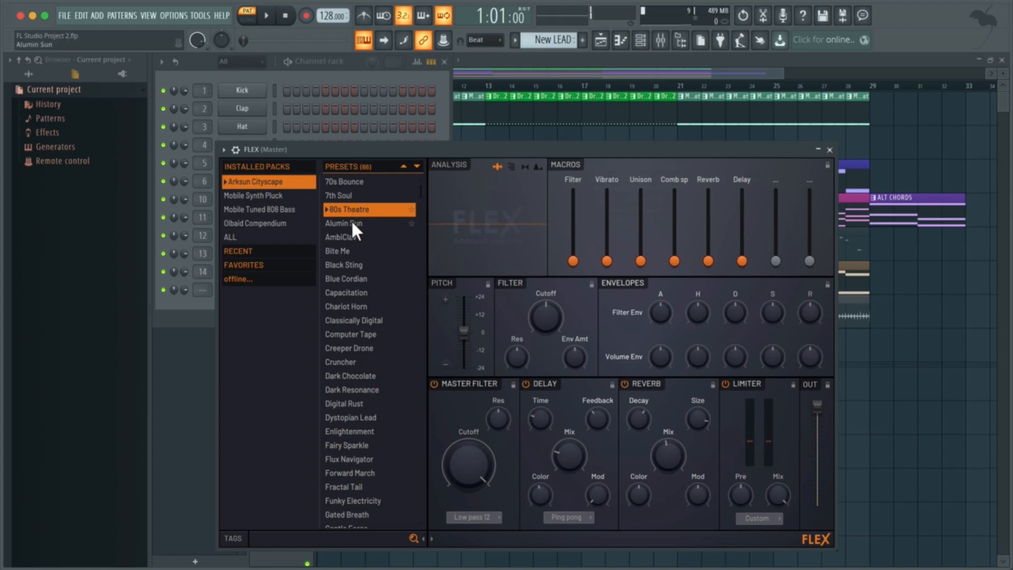
pyautogui.click(351, 219)
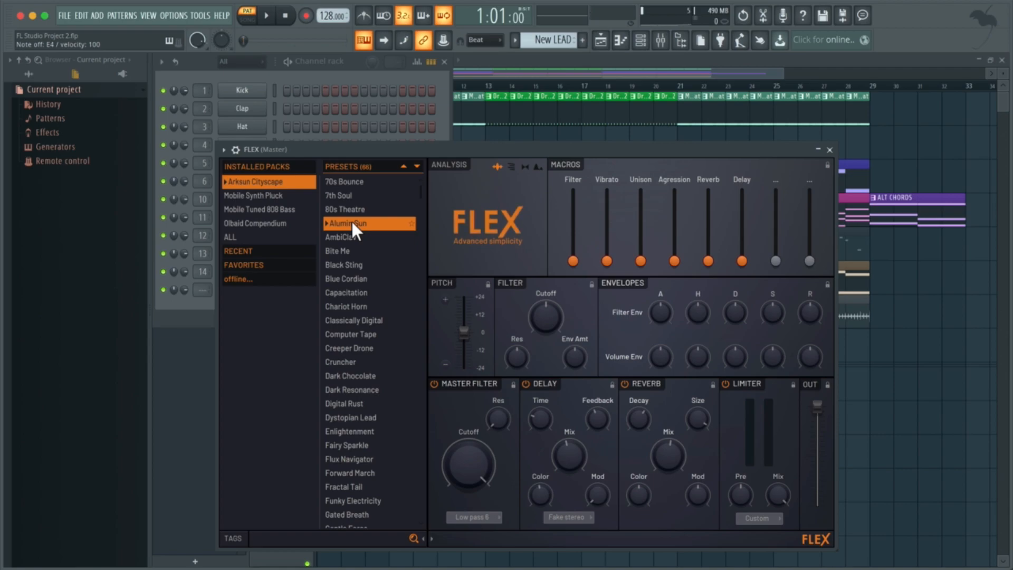
# Step: Turn off FLEX's Reverb section and close the plugin window
pyautogui.click(626, 384)
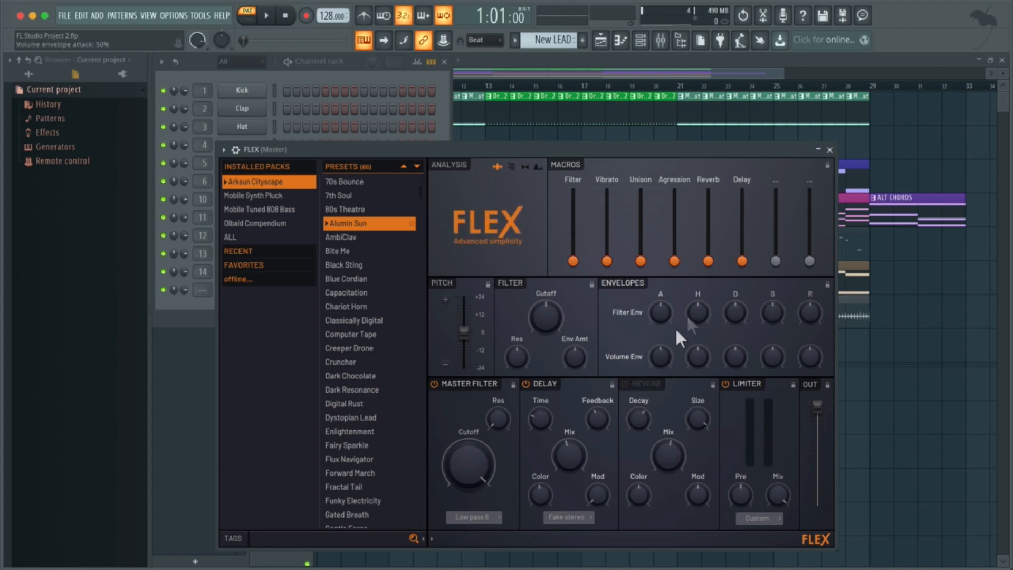
pyautogui.click(830, 150)
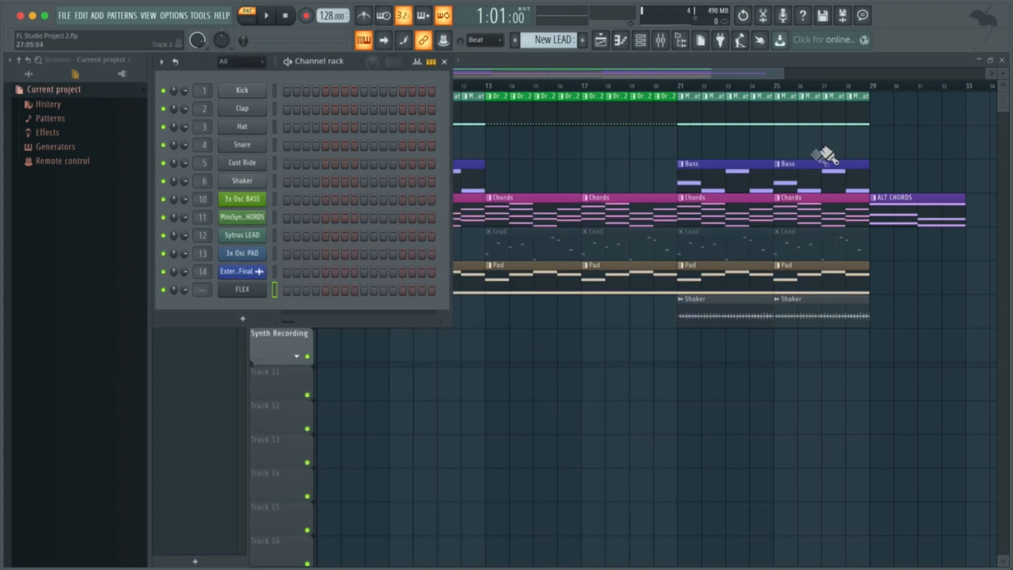
# Step: Rename the FLEX channel to New LEAD (flex)
pyautogui.rightClick(248, 292)
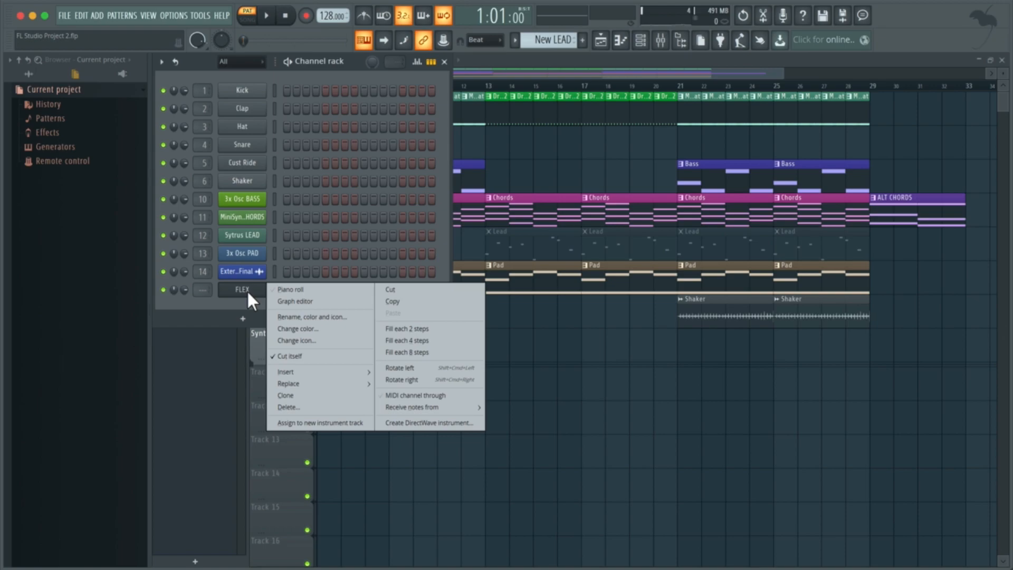
pyautogui.click(337, 320)
pyautogui.write('New ')
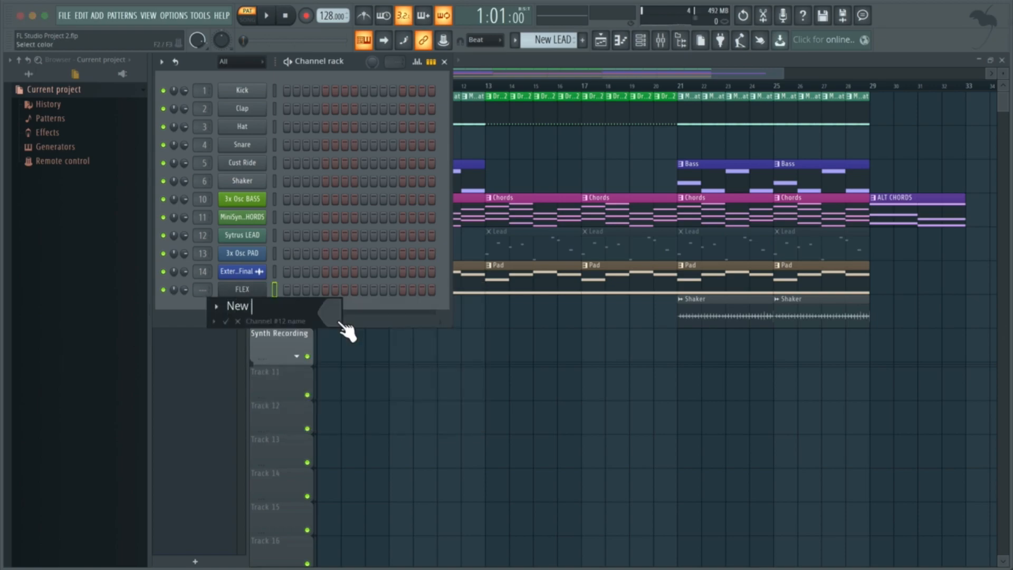
pyautogui.write('LEAD (flex)')
pyautogui.press('Return')
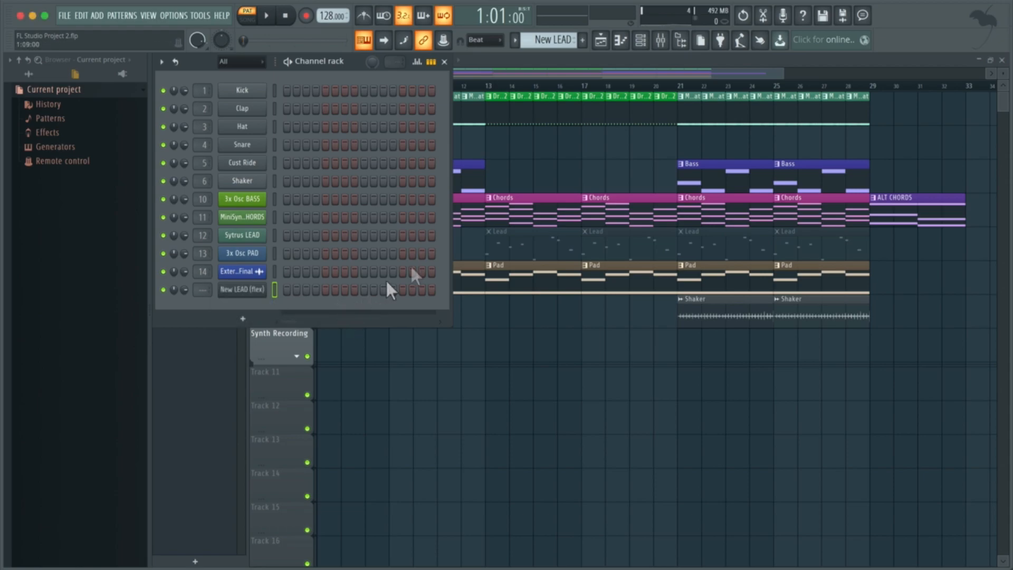
# Step: Open the mixer, select the New LEAD (flex) channel and give it a random colour
pyautogui.click(662, 42)
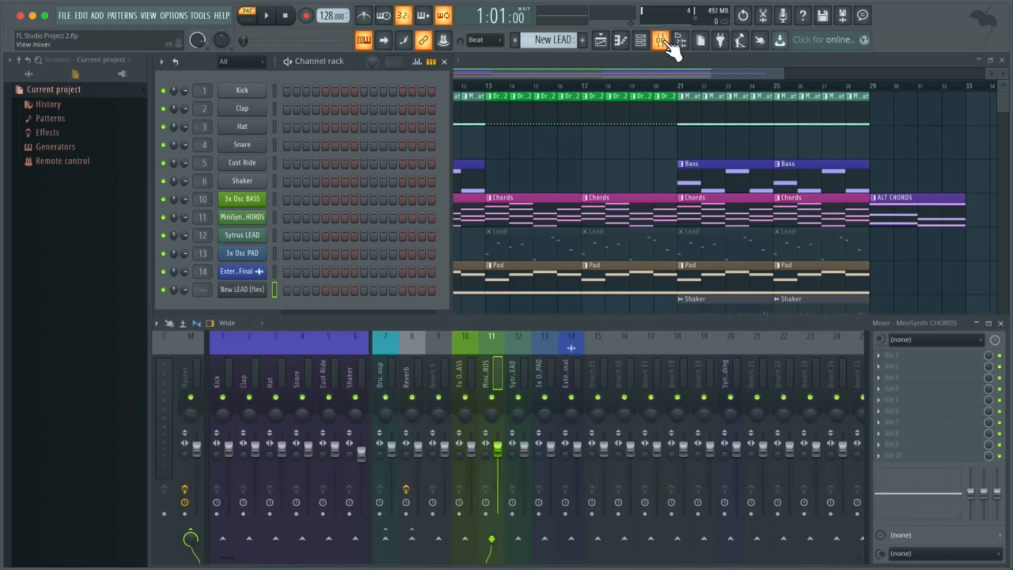
pyautogui.click(274, 291)
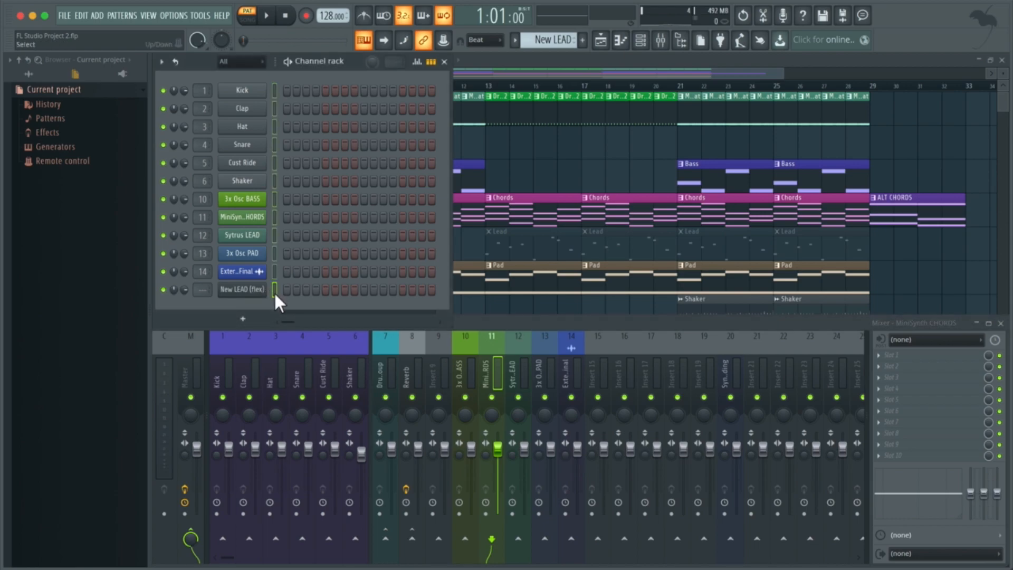
pyautogui.click(161, 62)
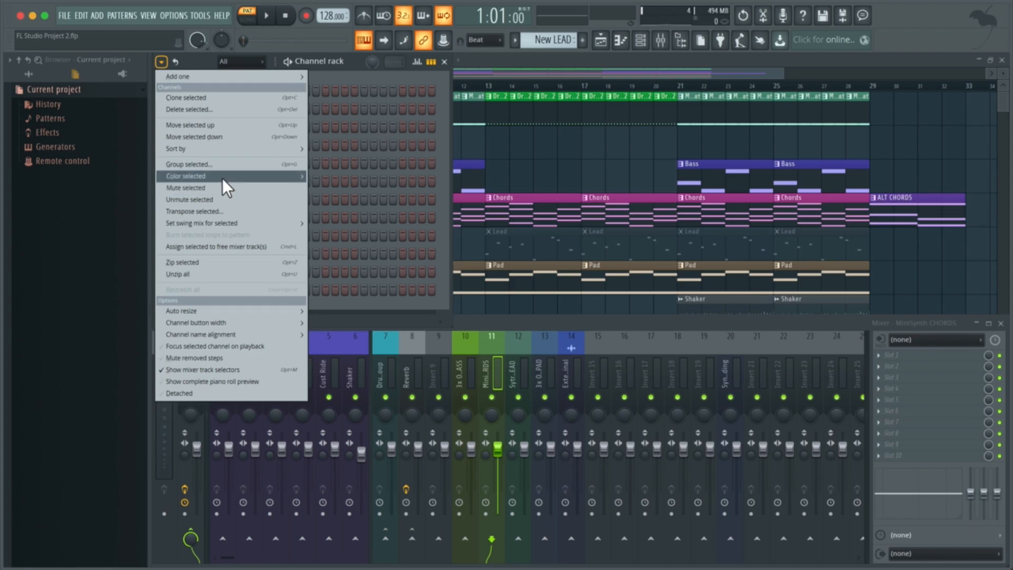
pyautogui.moveTo(223, 179)
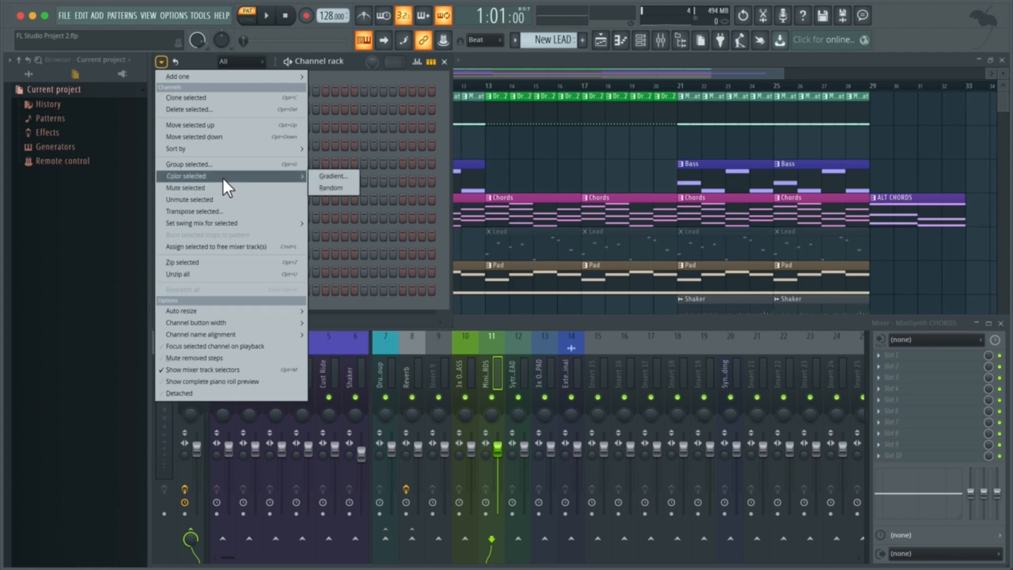
pyautogui.click(344, 188)
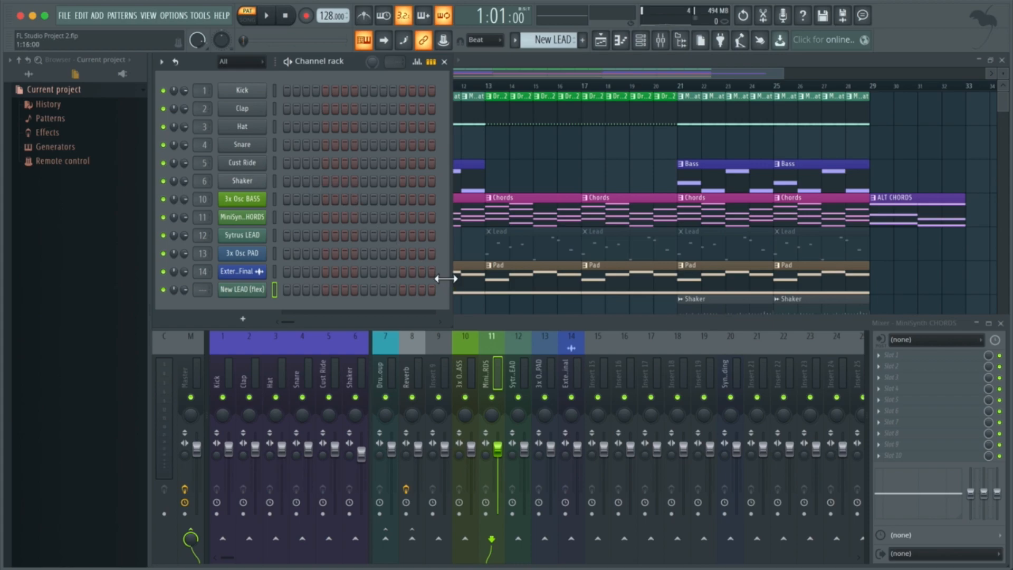
# Step: Link the New LEAD (flex) channel to mixer insert 15 and close the mixer
pyautogui.click(594, 369)
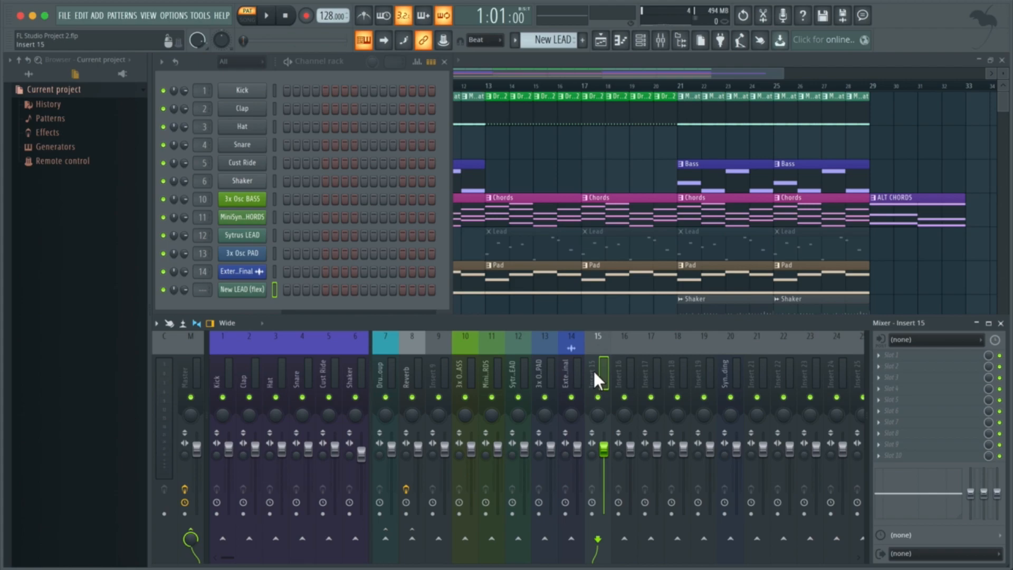
pyautogui.hotkey('ctrl', 'l')
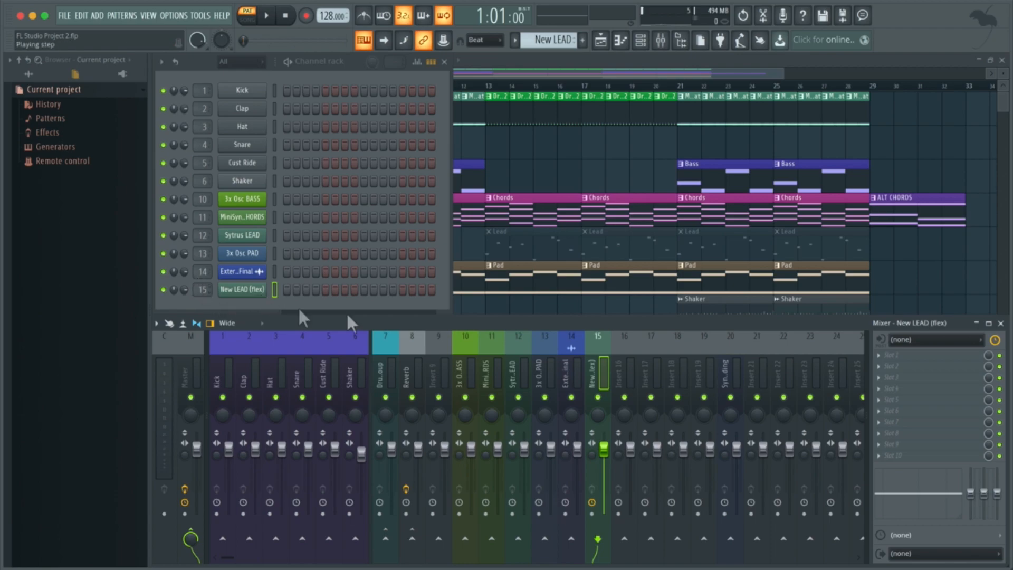
pyautogui.click(1000, 323)
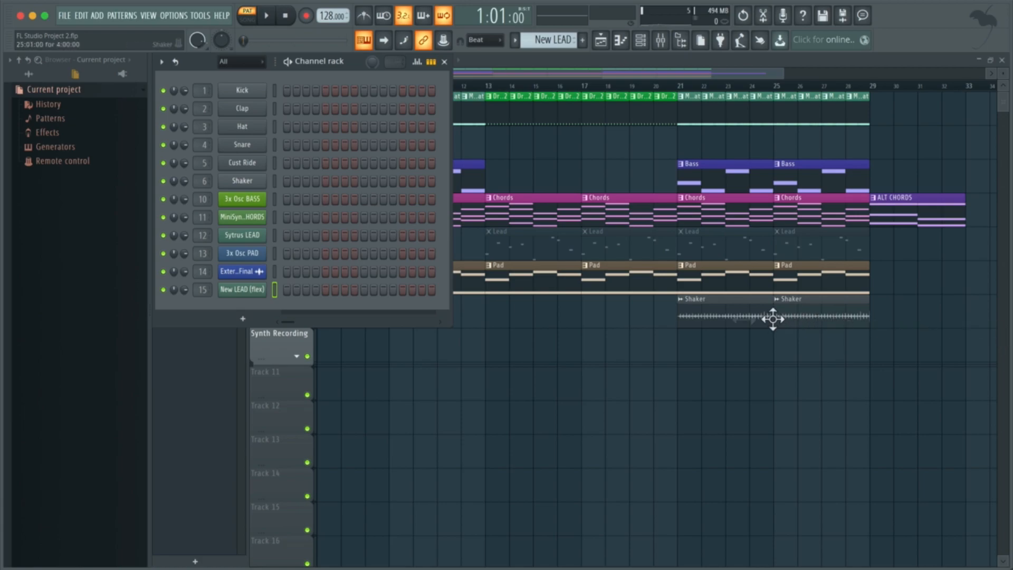
# Step: Open the New LEAD (flex) channel in the piano roll and set the snap to 1/2 beat
pyautogui.rightClick(237, 290)
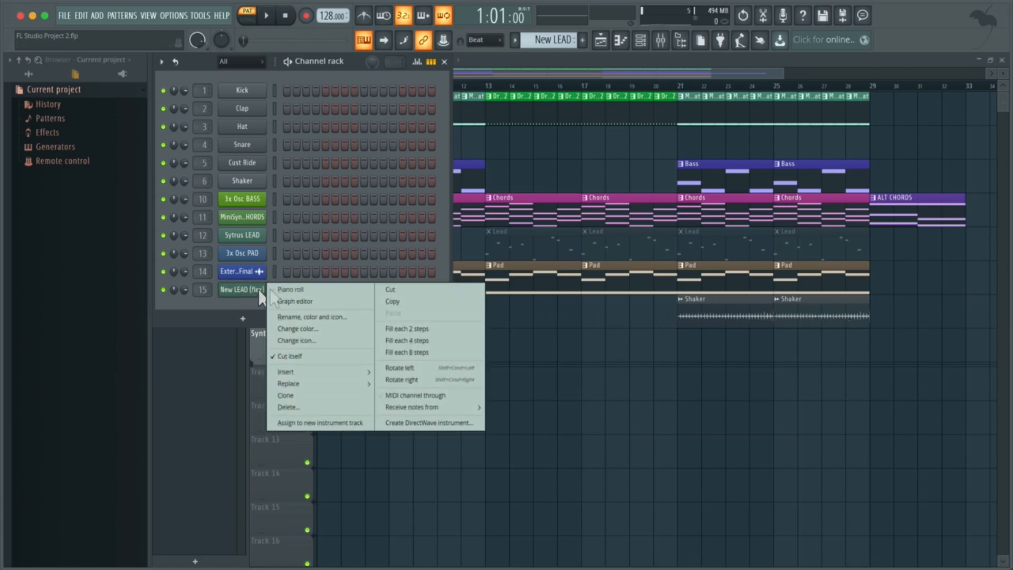
pyautogui.click(298, 287)
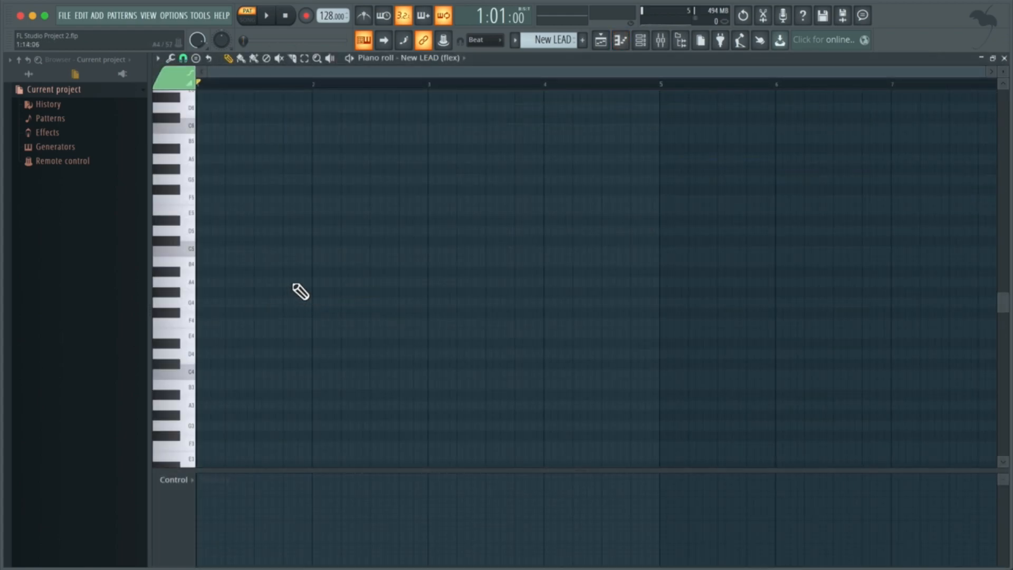
pyautogui.click(183, 58)
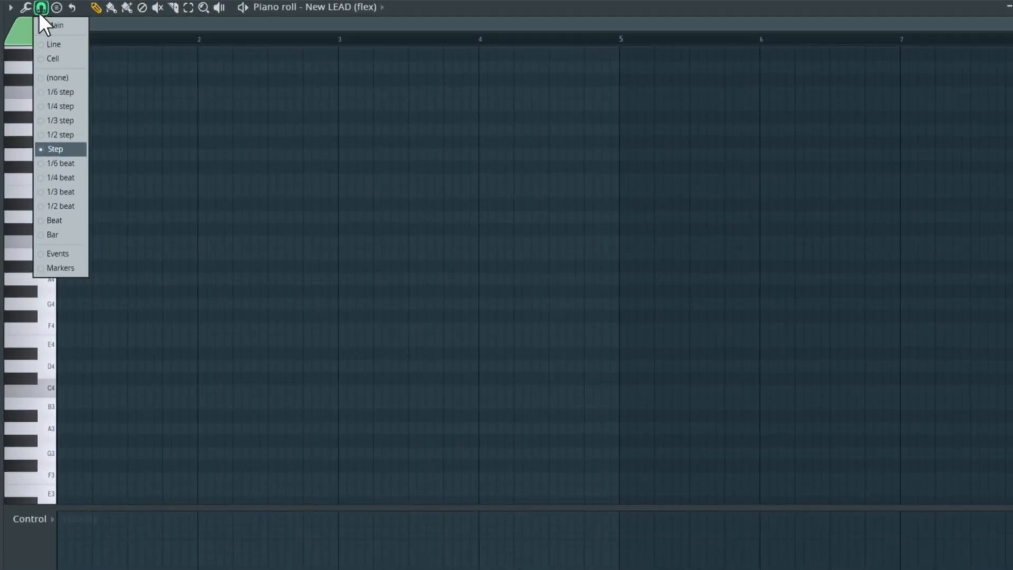
pyautogui.click(66, 207)
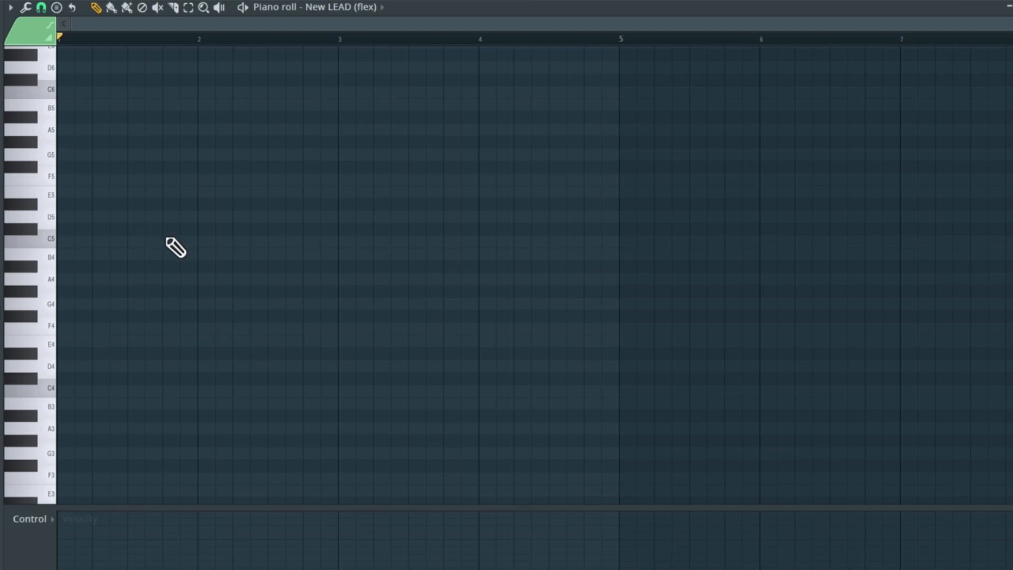
# Step: Place a B4 note at the start of bar 1 and shorten it to about one beat
pyautogui.scroll(1, 176, 248)
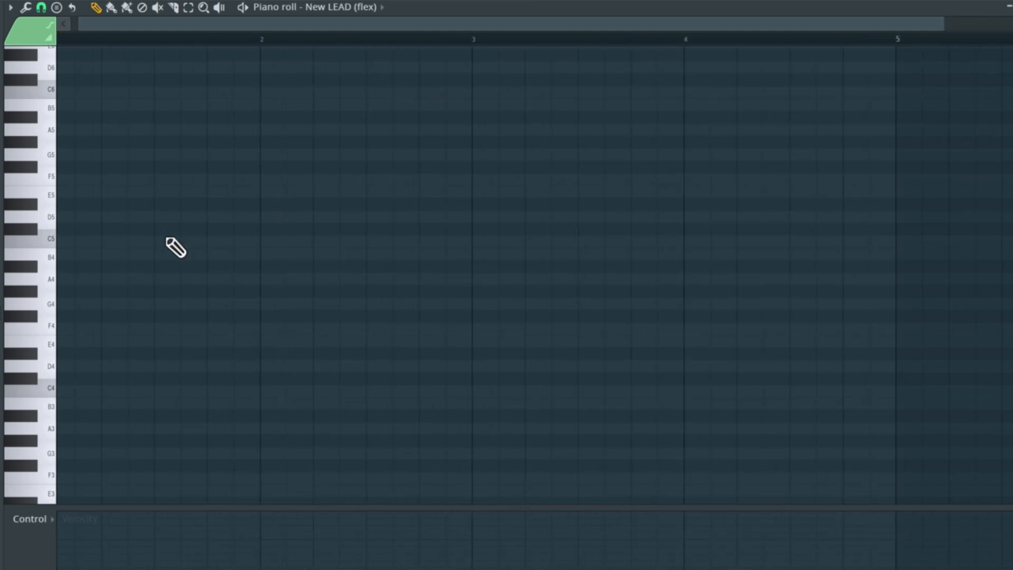
pyautogui.scroll(2, 176, 248)
pyautogui.hscroll(-1, 166, 243)
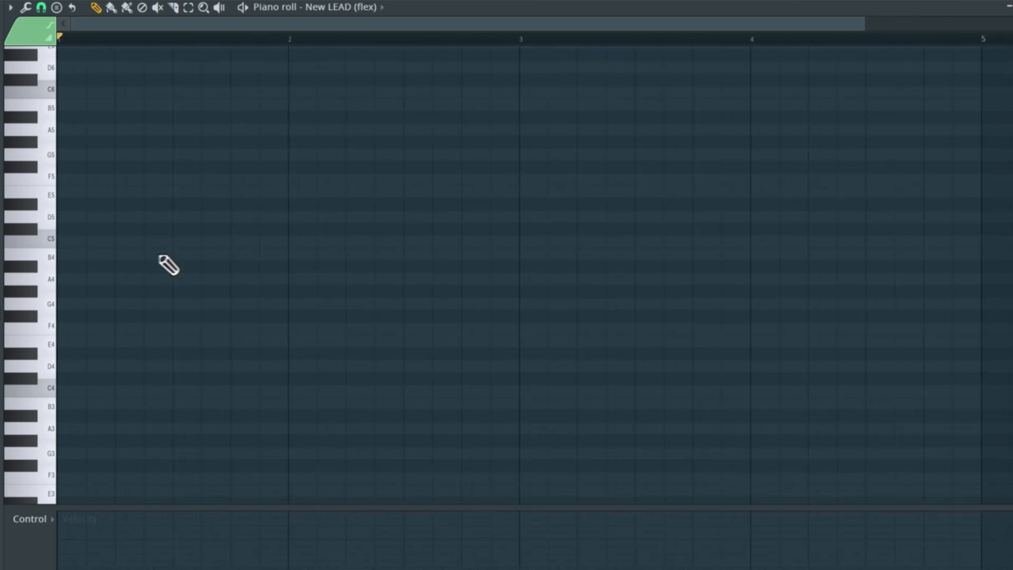
pyautogui.click(67, 256)
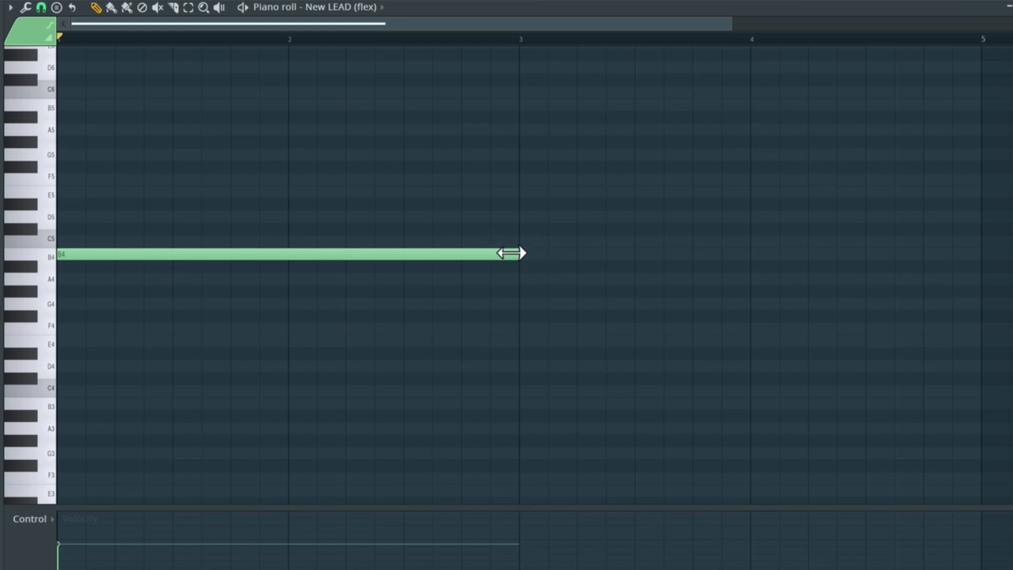
pyautogui.moveTo(511, 253)
pyautogui.mouseDown()
pyautogui.moveTo(90, 293)
pyautogui.moveTo(100, 290)
pyautogui.mouseUp()
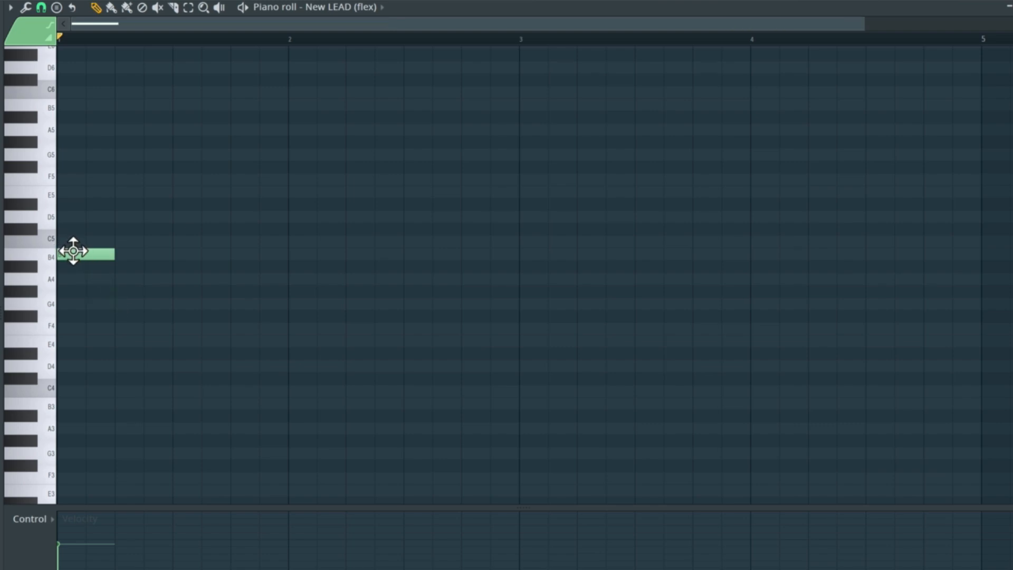
# Step: Duplicate the B4 note directly after itself and raise the copy to C5
pyautogui.moveTo(74, 250); pyautogui.dragTo(128, 239)
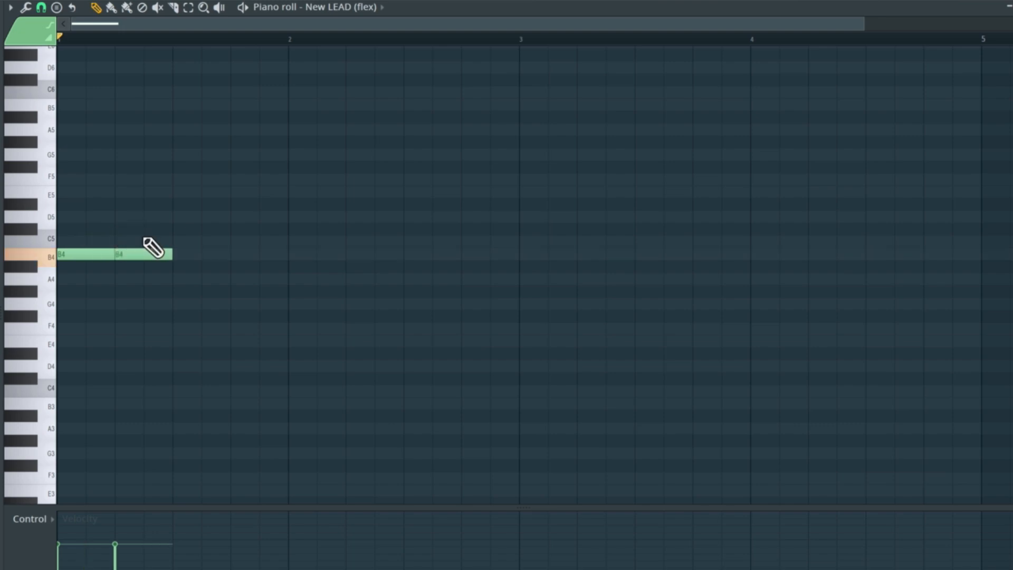
pyautogui.moveTo(135, 245)
pyautogui.mouseDown()
pyautogui.moveTo(136, 227)
pyautogui.moveTo(138, 235)
pyautogui.mouseUp()
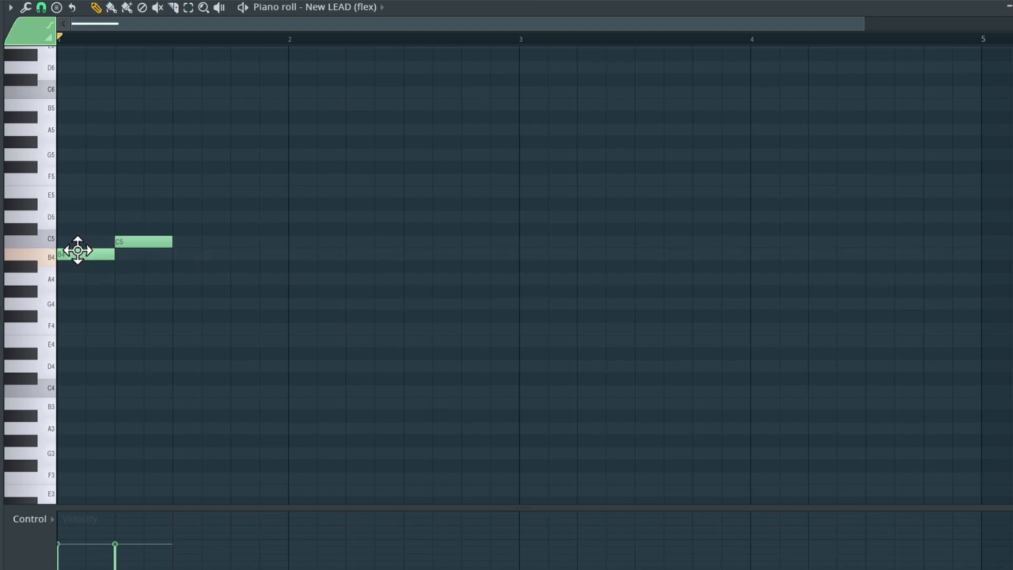
# Step: Add a B4 note on beat 3 and an A4 note on beat 4, extending the A4 to about two beats
pyautogui.moveTo(78, 251); pyautogui.dragTo(255, 278)
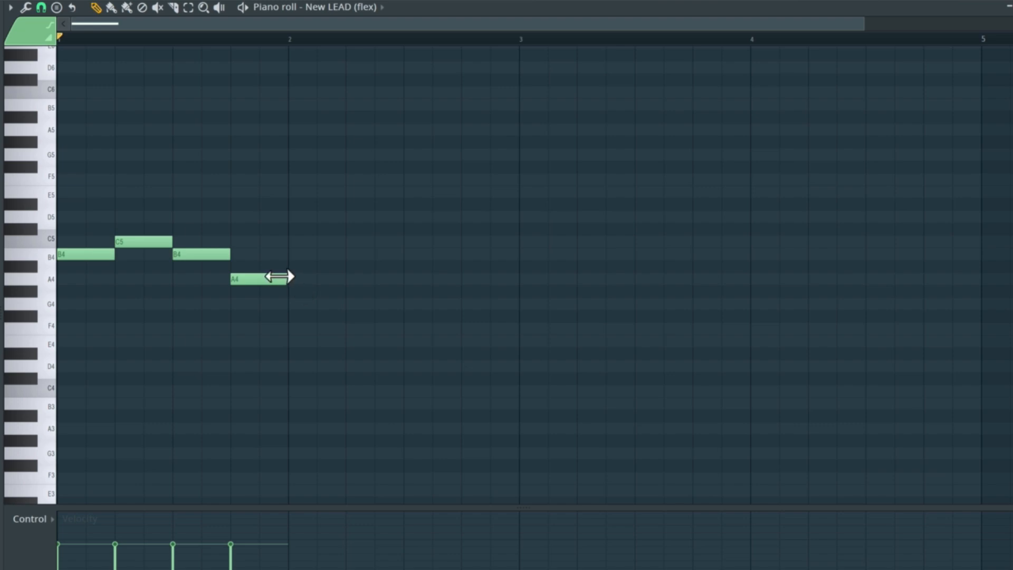
pyautogui.moveTo(280, 277); pyautogui.dragTo(346, 278)
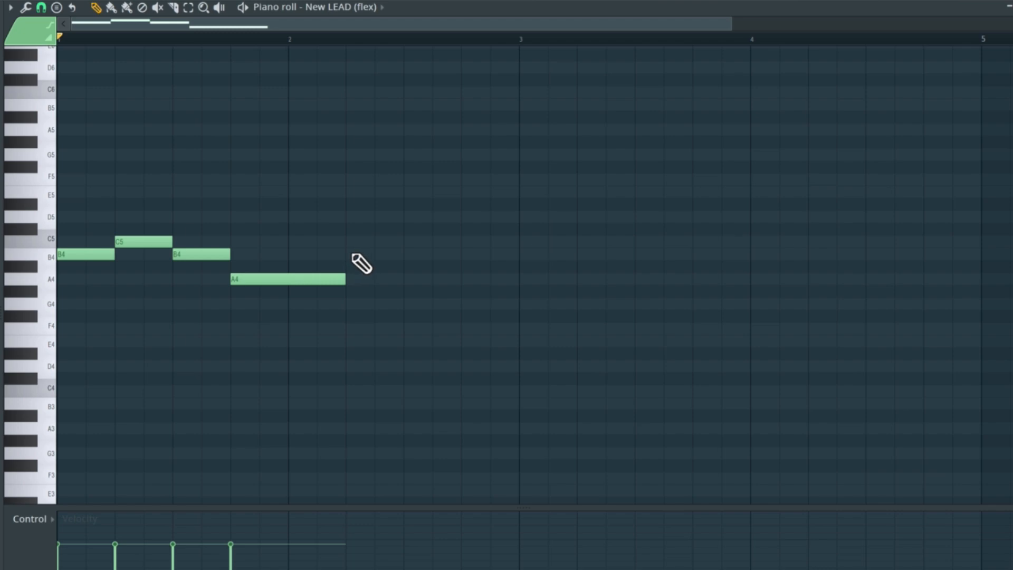
# Step: Place a two-beat B4 note on beat 2 of bar 2, removing a stray E5 note after it
pyautogui.click(352, 255)
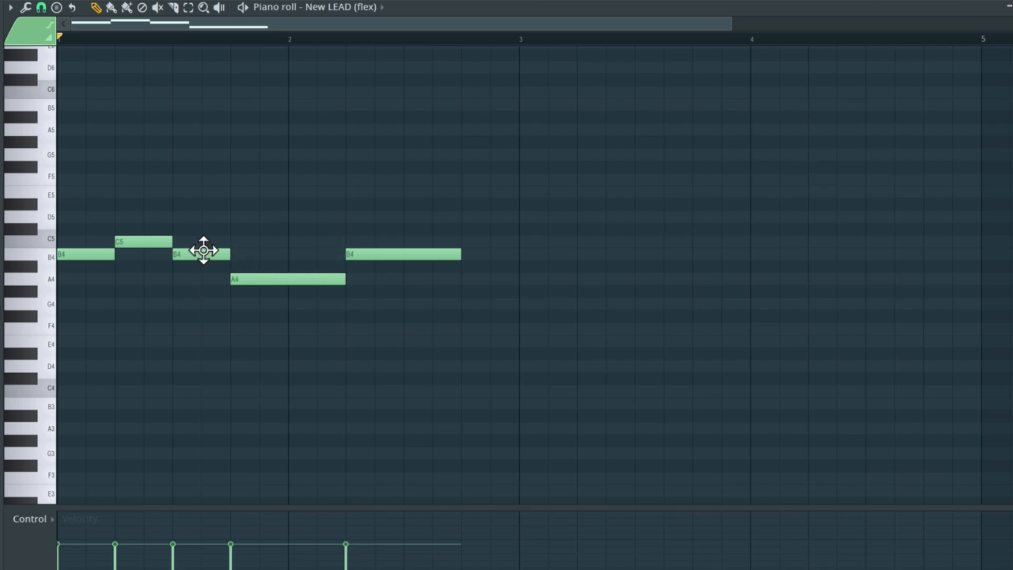
pyautogui.click(464, 192)
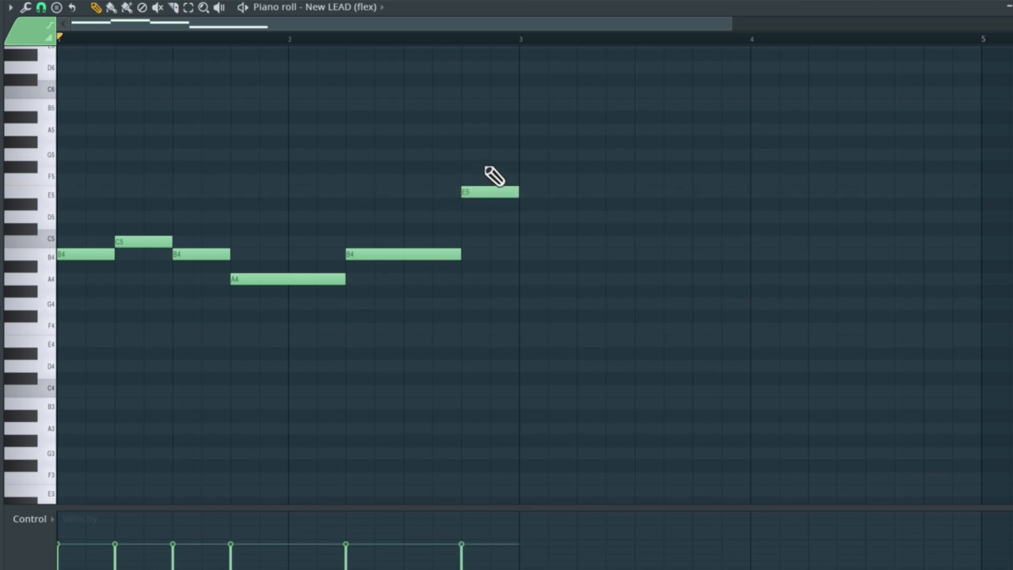
pyautogui.rightClick(488, 192)
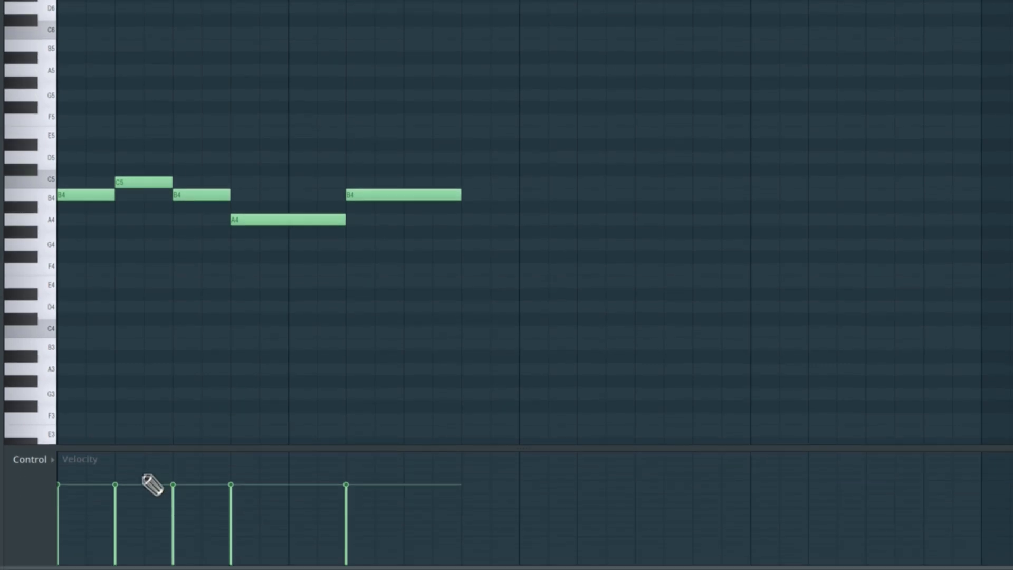
# Step: Vary the velocities of the second, third and fourth notes, then play the pattern back
pyautogui.moveTo(117, 486); pyautogui.dragTo(115, 494)
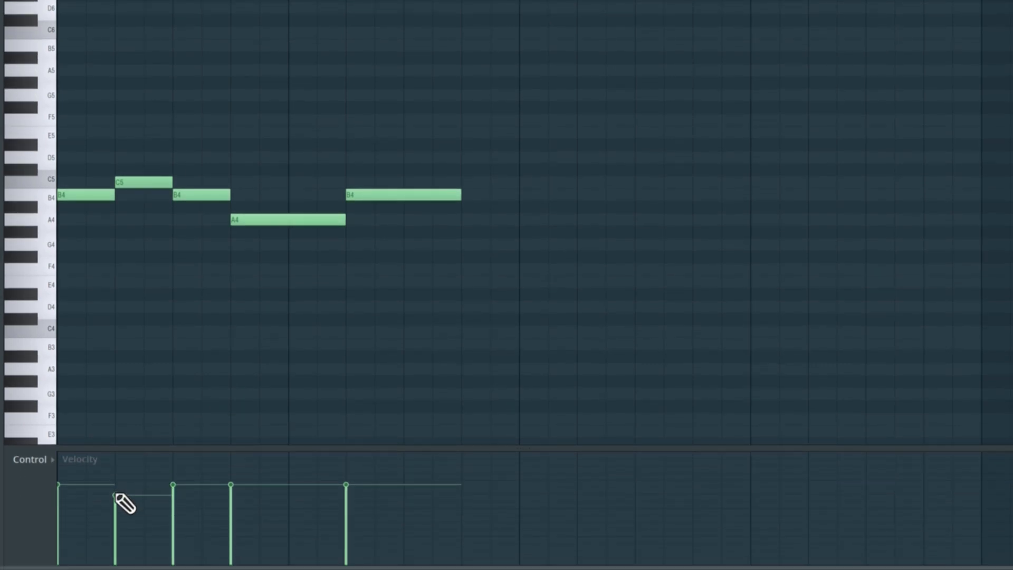
pyautogui.moveTo(175, 485)
pyautogui.mouseDown()
pyautogui.moveTo(206, 477)
pyautogui.moveTo(232, 490)
pyautogui.moveTo(296, 491)
pyautogui.mouseUp()
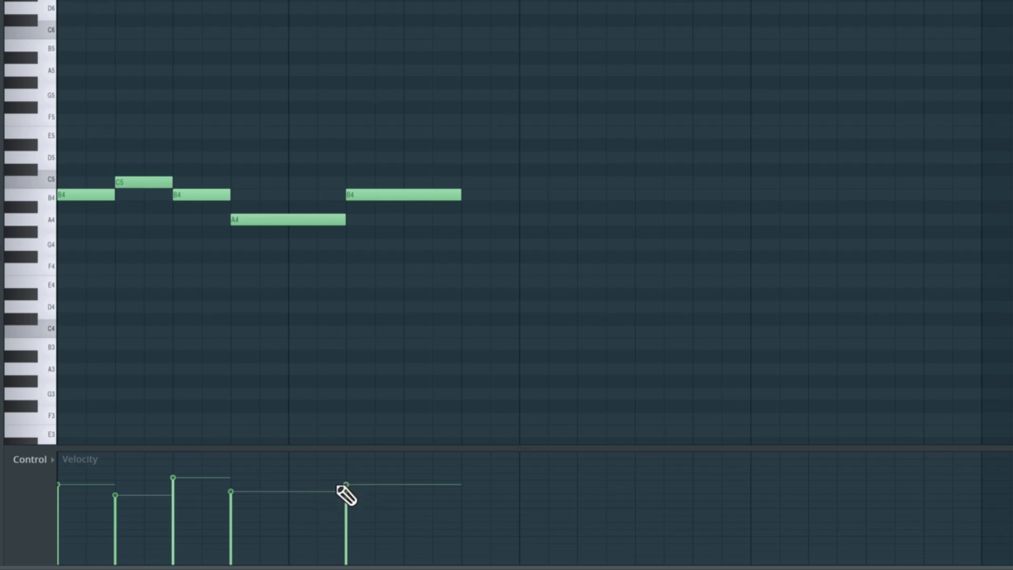
pyautogui.press('space')
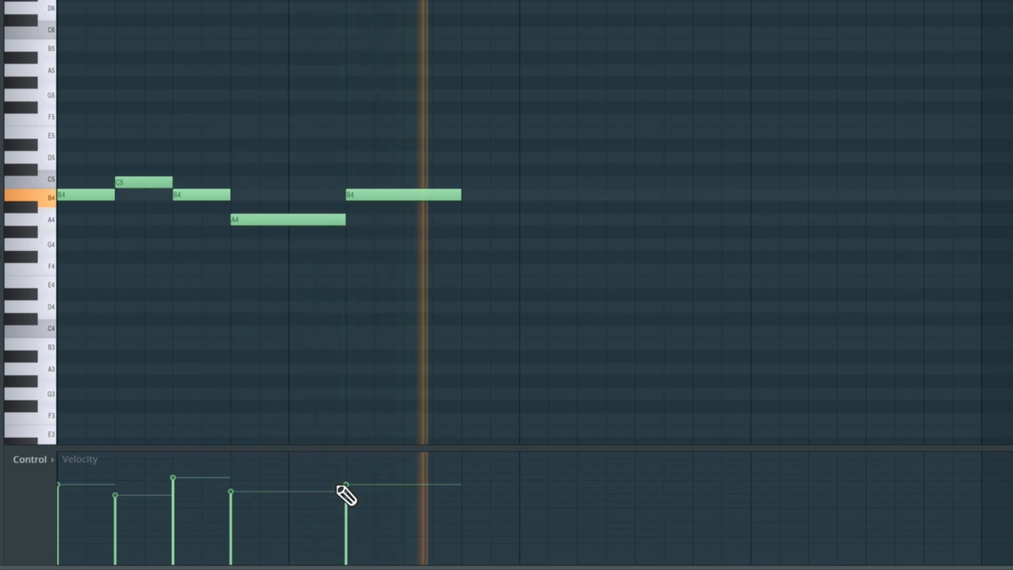
pyautogui.press('space')
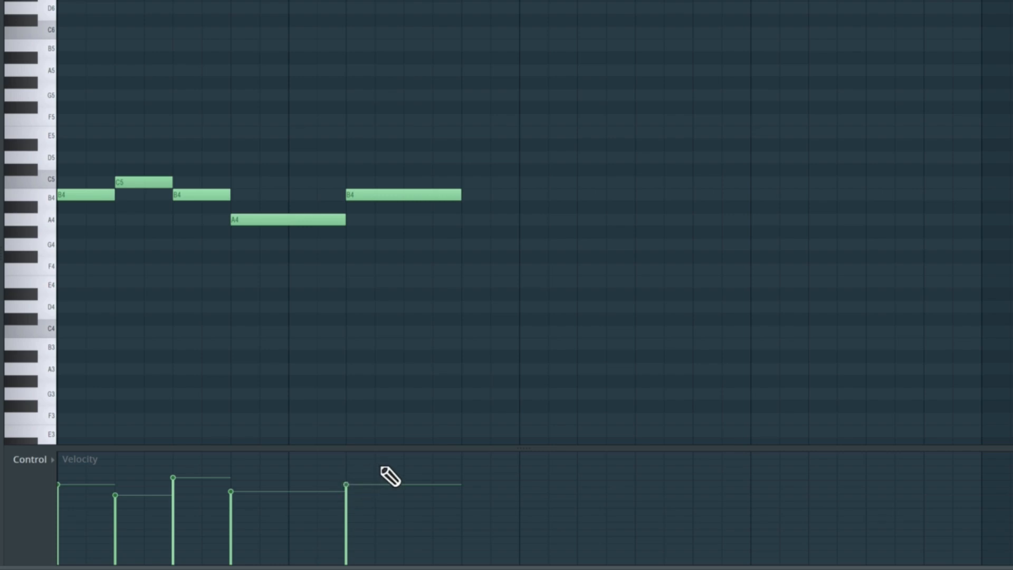
# Step: Select all notes and scale the melody to half its length so it fits within bar 1, then preview it
pyautogui.hotkey('ctrl', 'a')
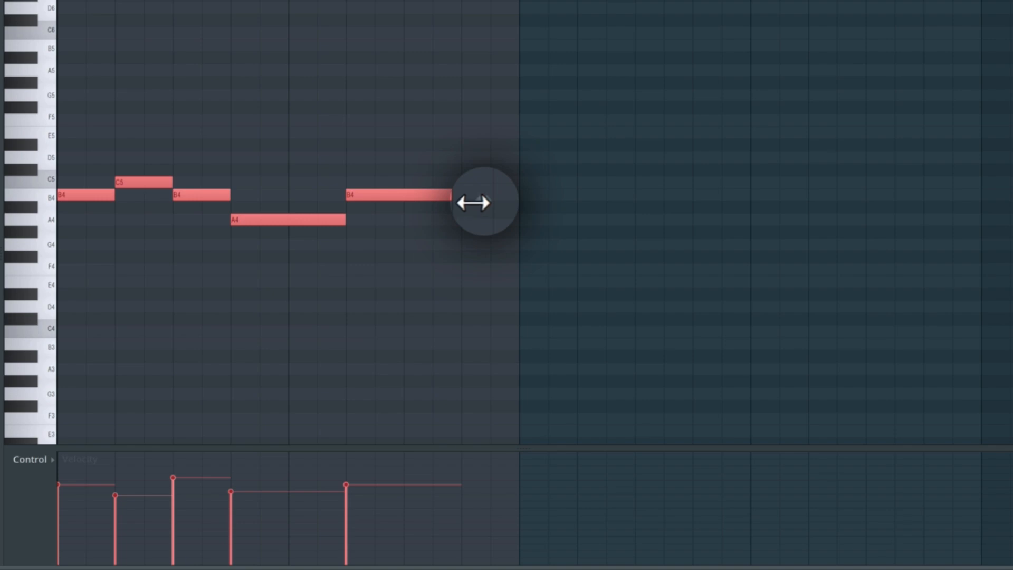
pyautogui.moveTo(479, 199); pyautogui.dragTo(281, 219)
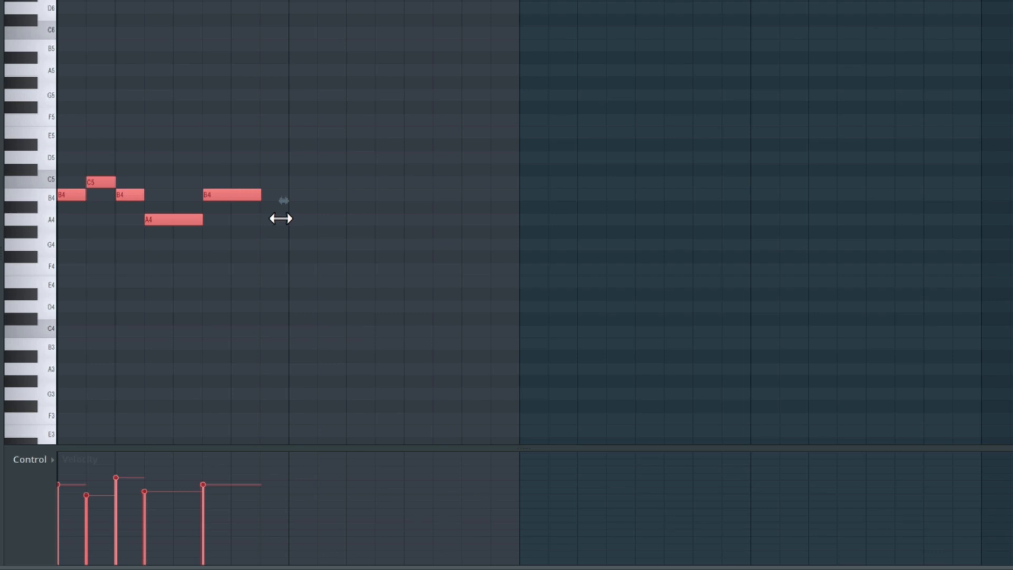
pyautogui.press('space')
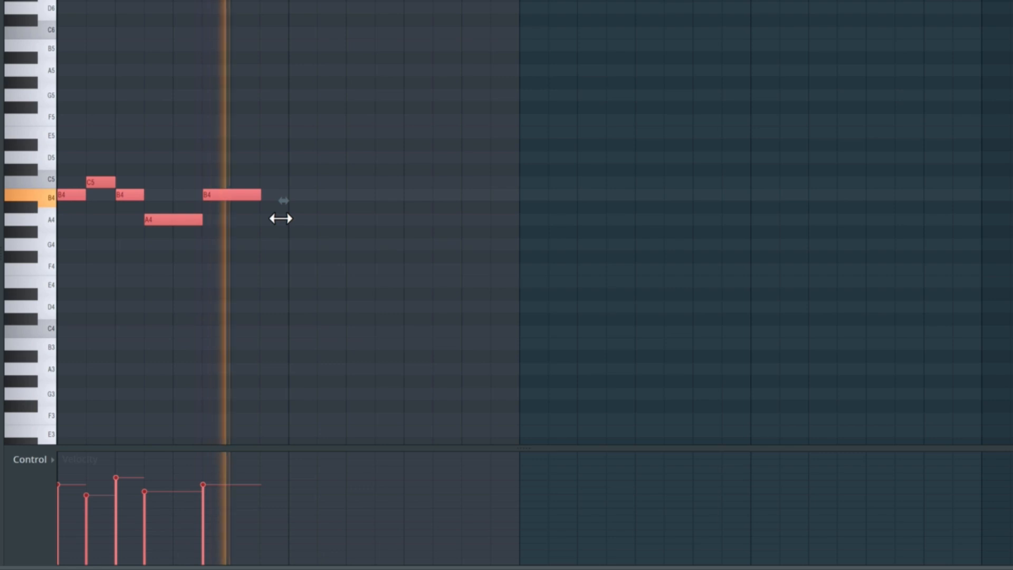
pyautogui.press('space')
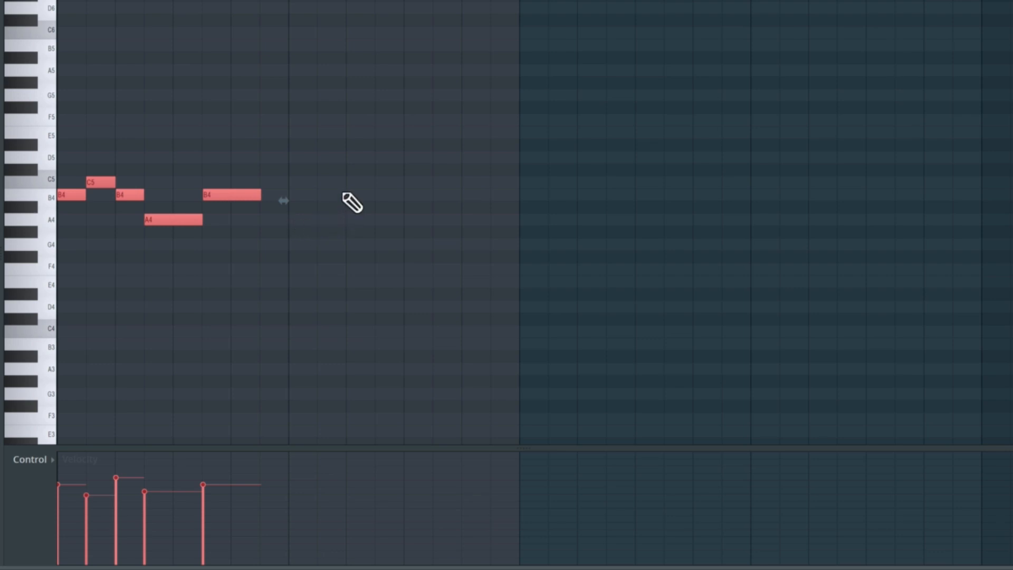
pyautogui.hotkey('ctrl', 'd')
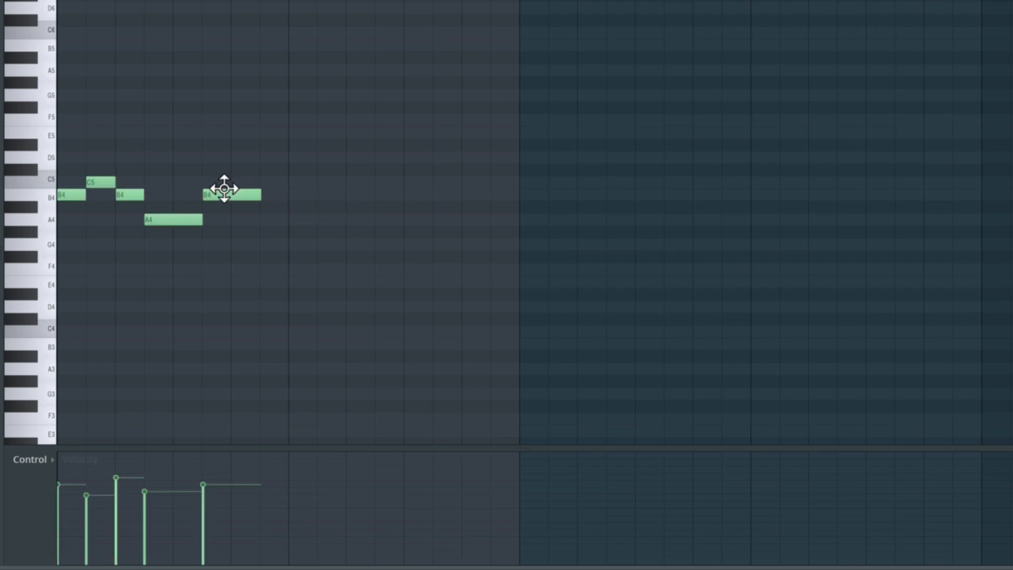
# Step: Raise the last B4 to C5 and add an E5 note lasting to the end of bar 2, then preview
pyautogui.moveTo(224, 189); pyautogui.dragTo(223, 171)
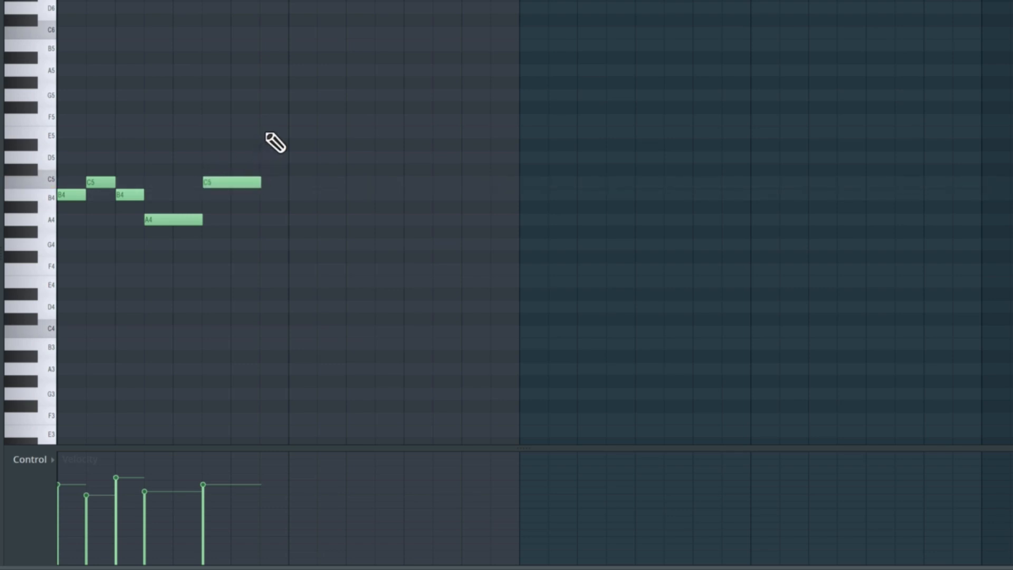
pyautogui.click(261, 132)
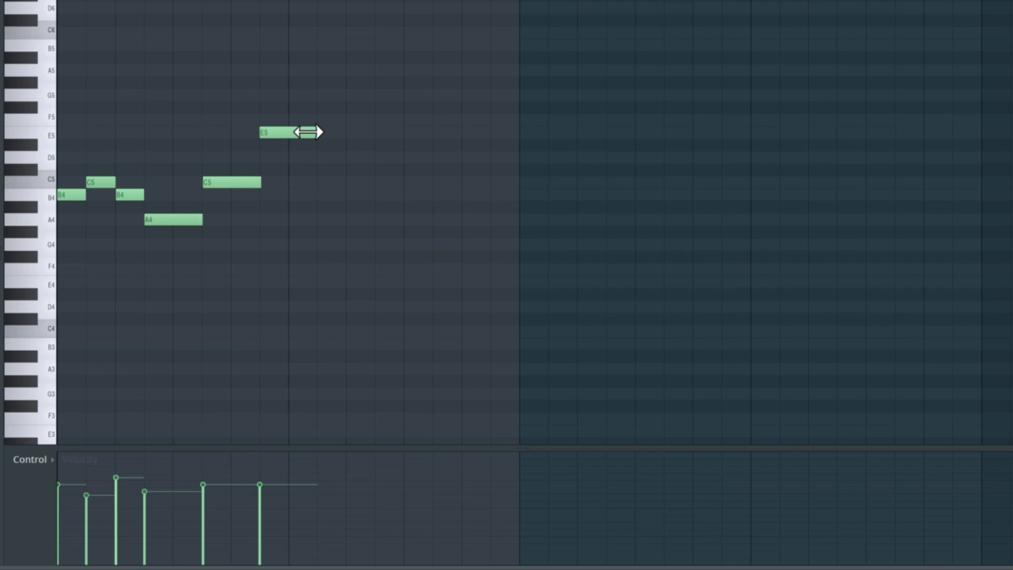
pyautogui.moveTo(308, 132); pyautogui.dragTo(457, 141)
pyautogui.press('space')
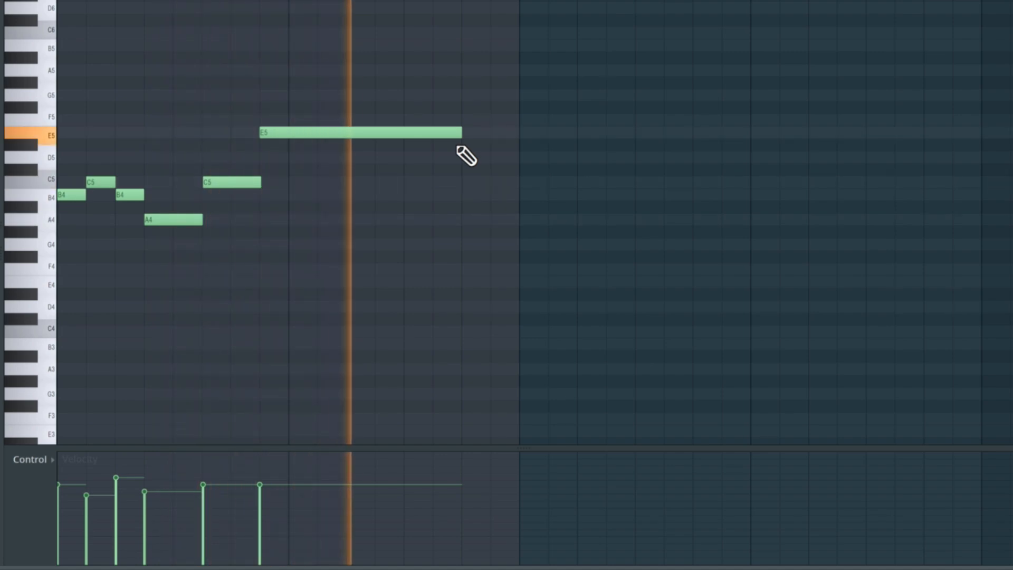
pyautogui.press('space')
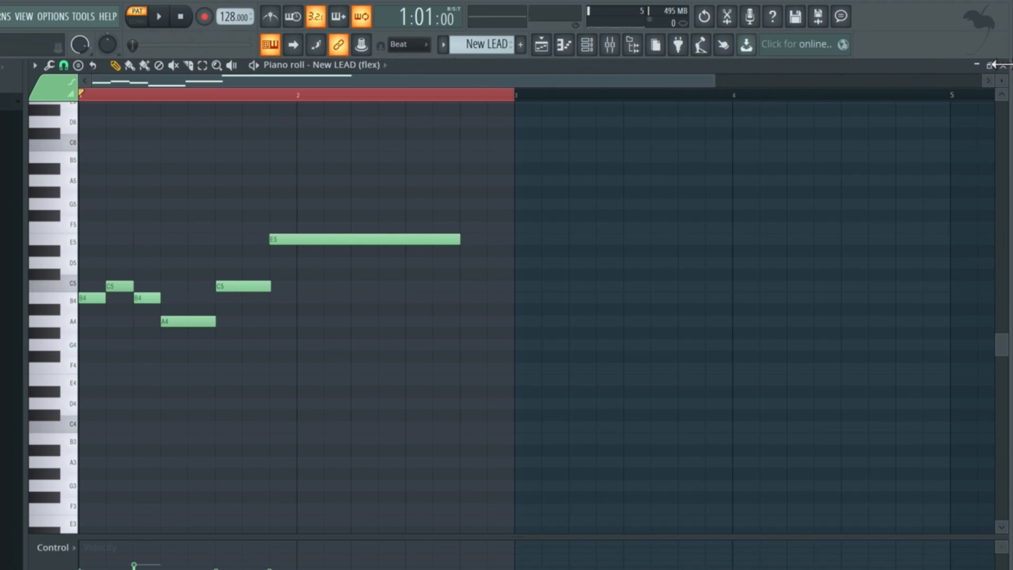
# Step: Place the New LEAD pattern on the Synth Recording track at bar 21 and play the song from there
pyautogui.click(1001, 64)
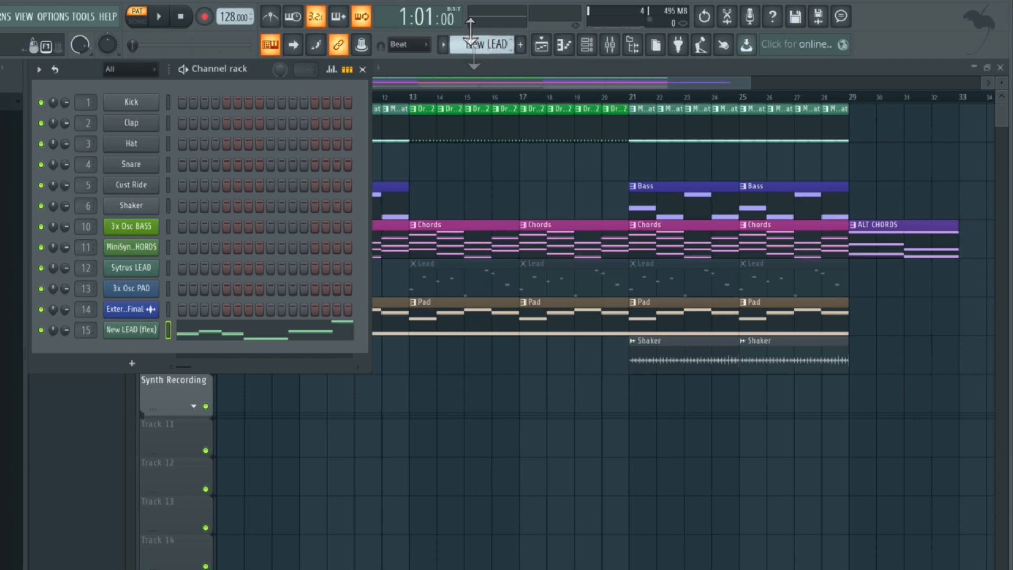
pyautogui.click(640, 400)
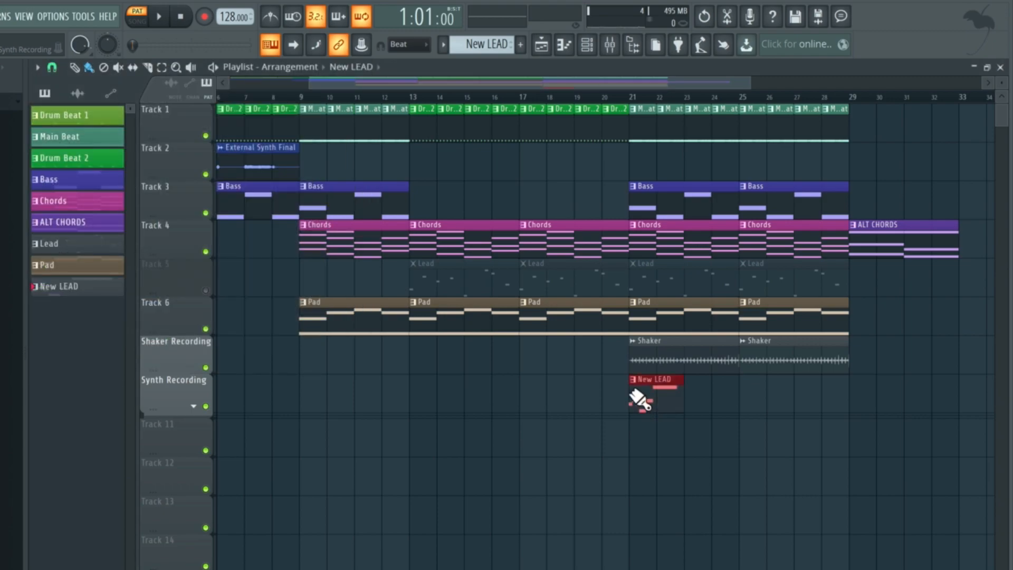
pyautogui.click(630, 96)
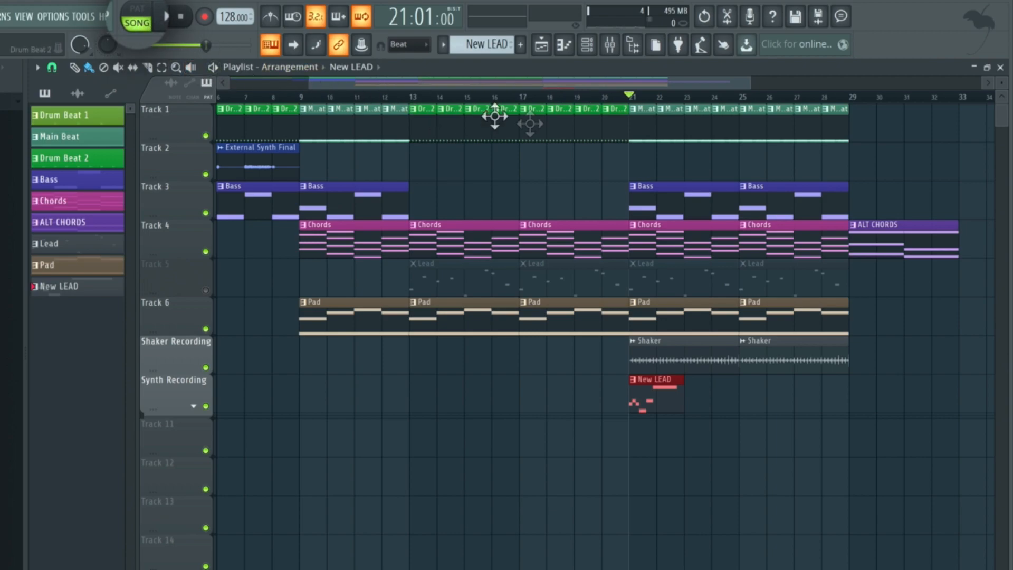
pyautogui.press('space')
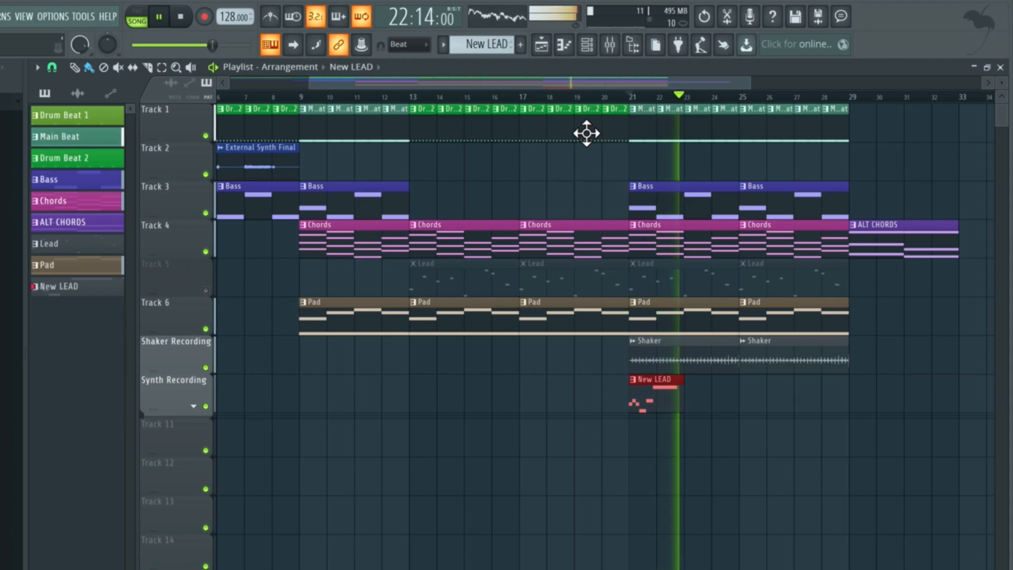
pyautogui.press('space')
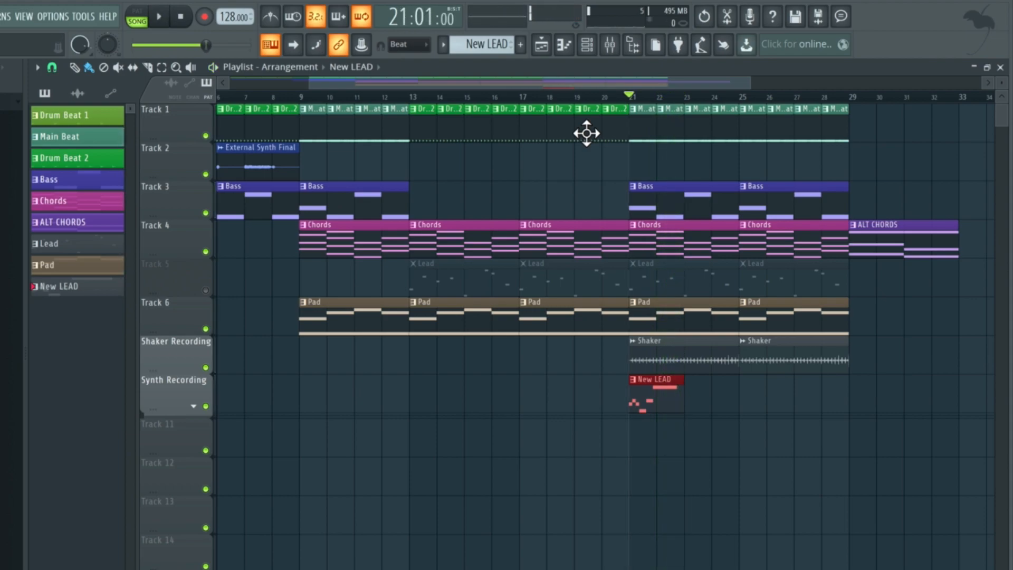
# Step: Open the New LEAD pattern and copy its whole melody to start at bar 3
pyautogui.doubleClick(647, 398)
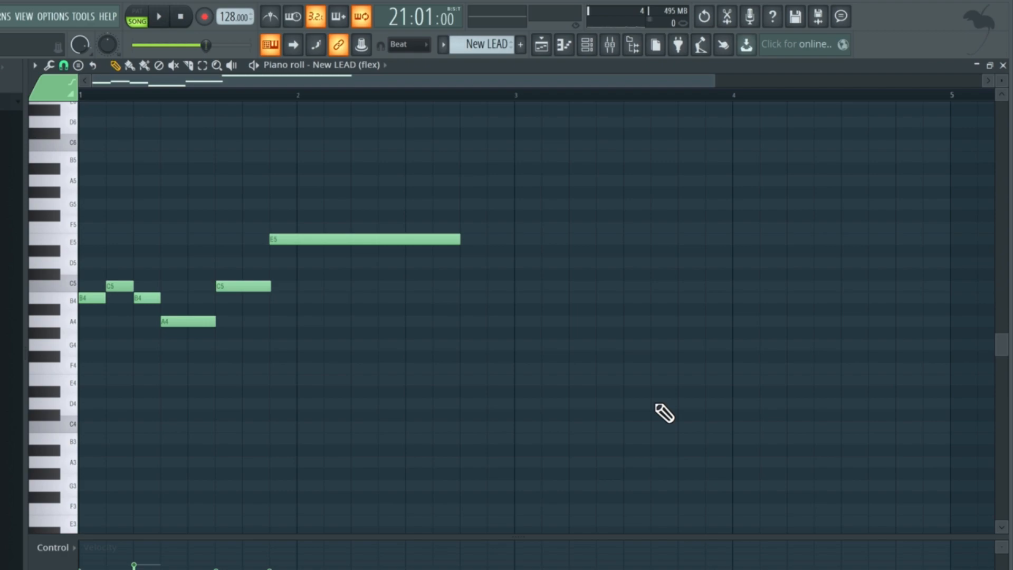
pyautogui.hotkey('ctrl', 'a')
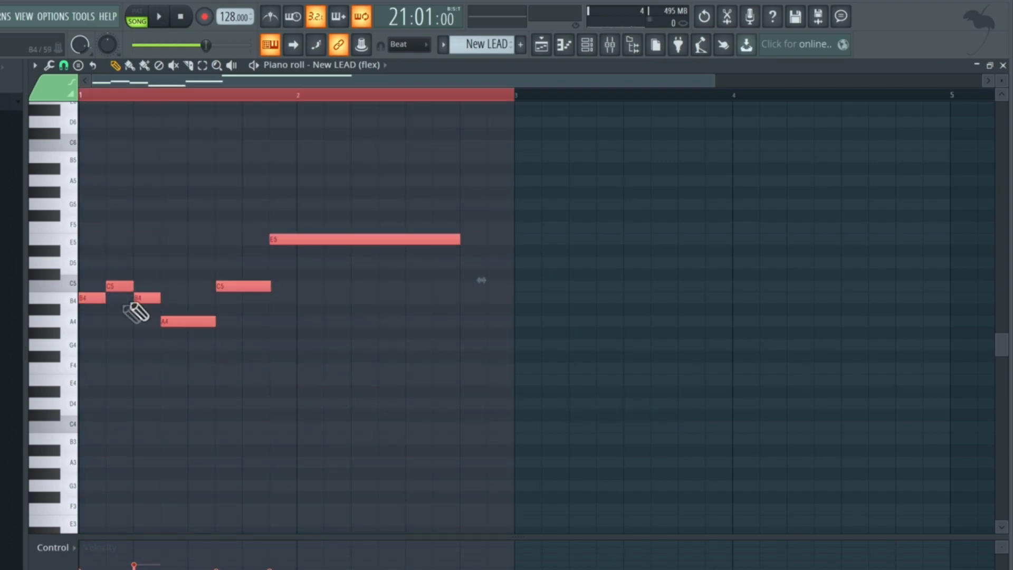
pyautogui.moveTo(82, 296)
pyautogui.mouseDown()
pyautogui.moveTo(500, 296)
pyautogui.moveTo(550, 306)
pyautogui.moveTo(522, 306)
pyautogui.mouseUp()
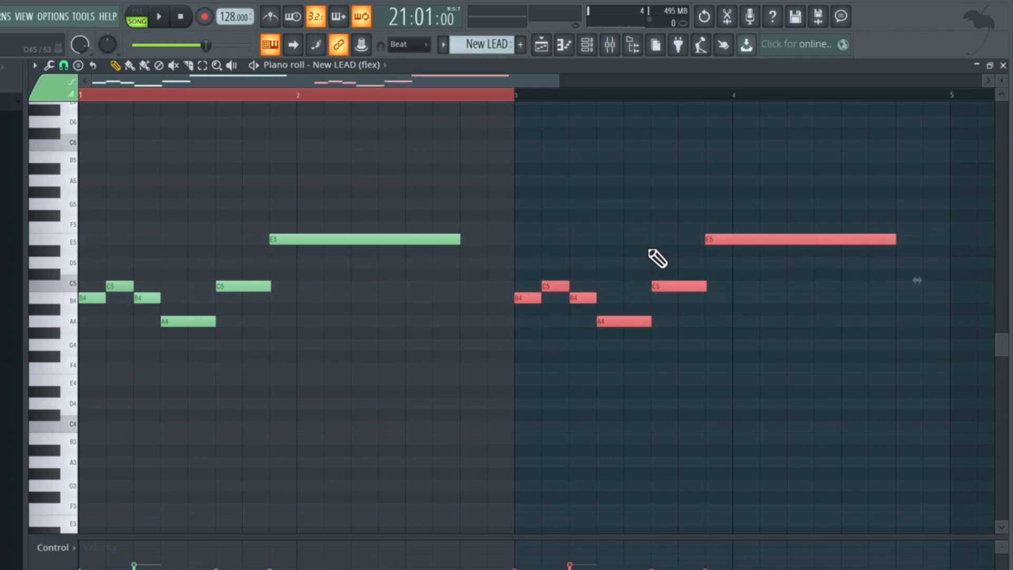
pyautogui.hotkey('ctrl', 'd')
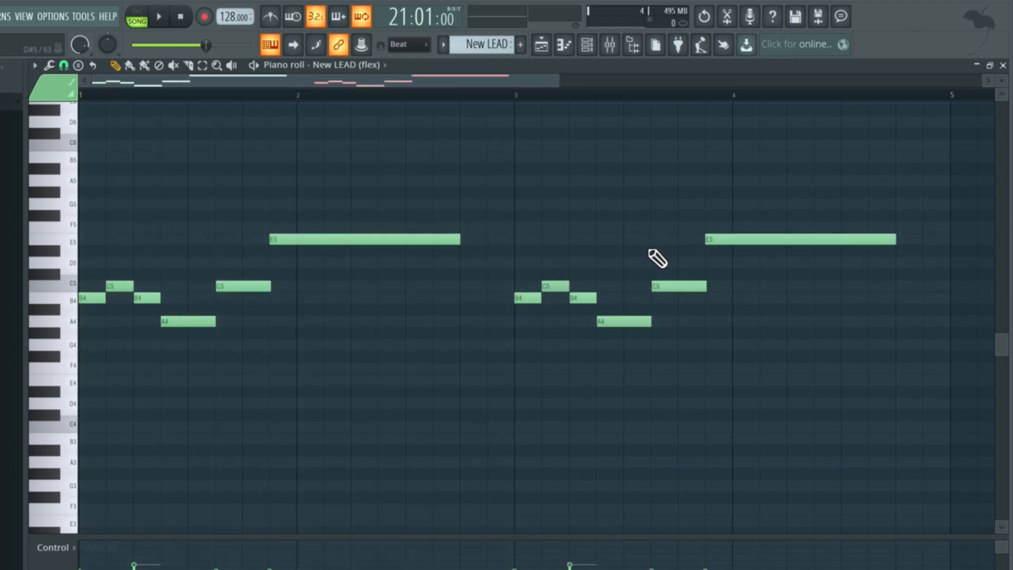
# Step: Lower the copied melody's final long note to D5, close the piano roll and play the song
pyautogui.scroll(2, 656, 257)
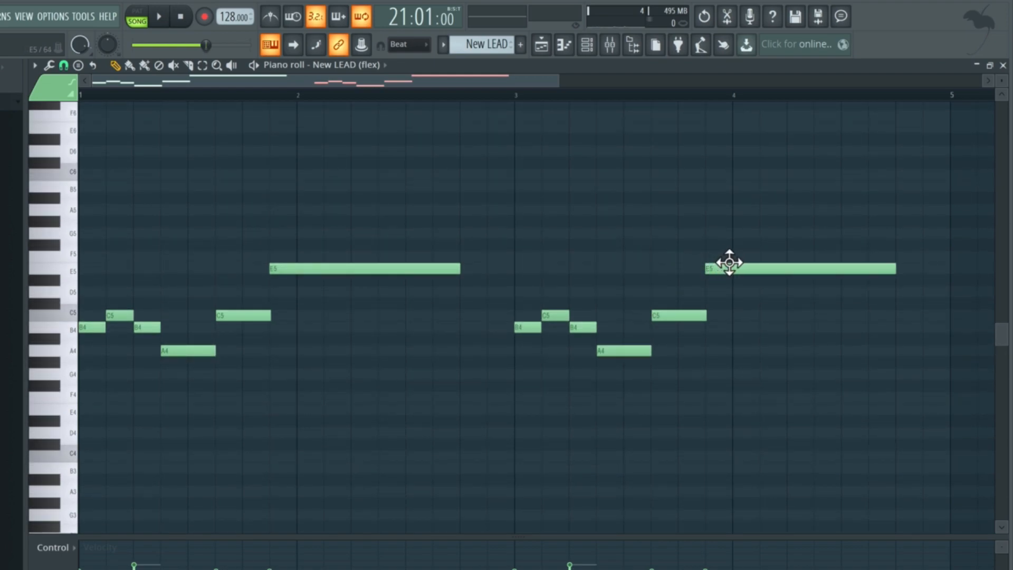
pyautogui.moveTo(729, 262); pyautogui.dragTo(729, 287)
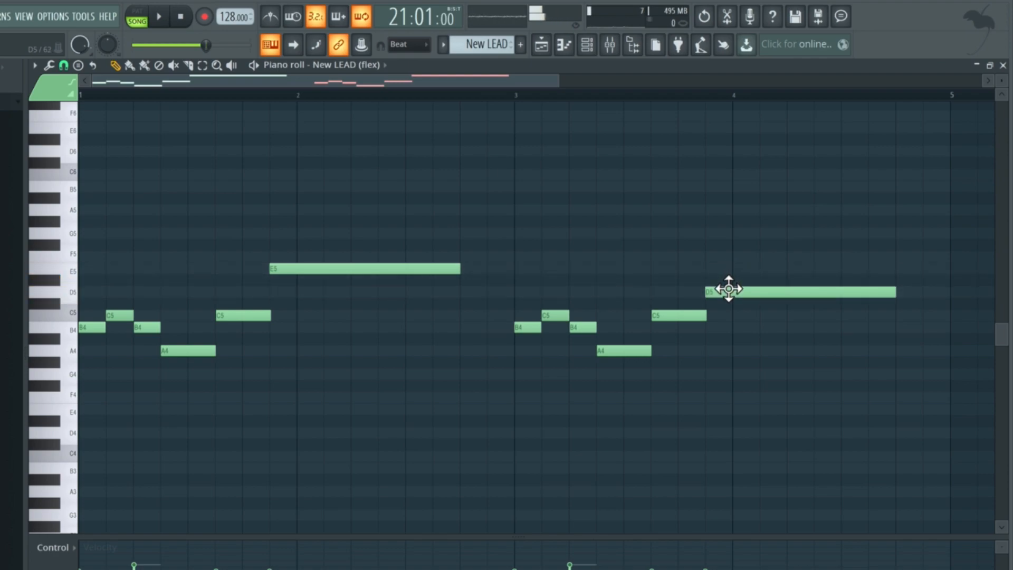
pyautogui.click(1003, 66)
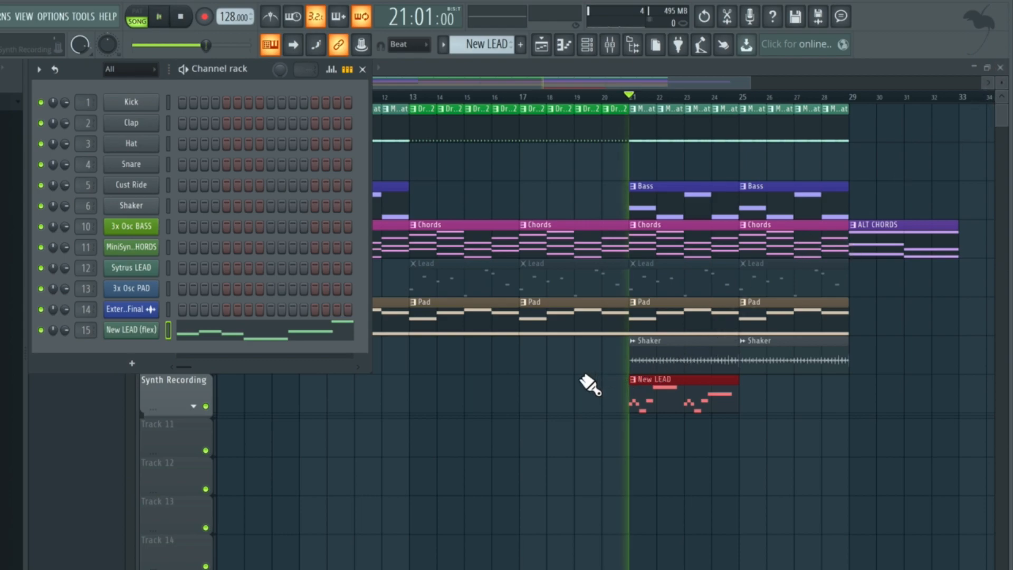
pyautogui.press('space')
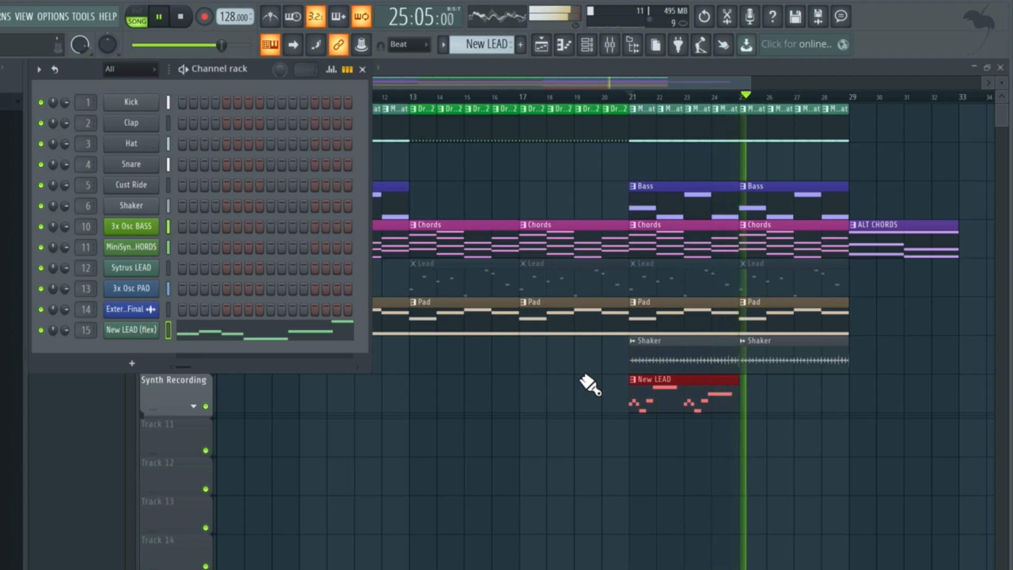
pyautogui.press('space')
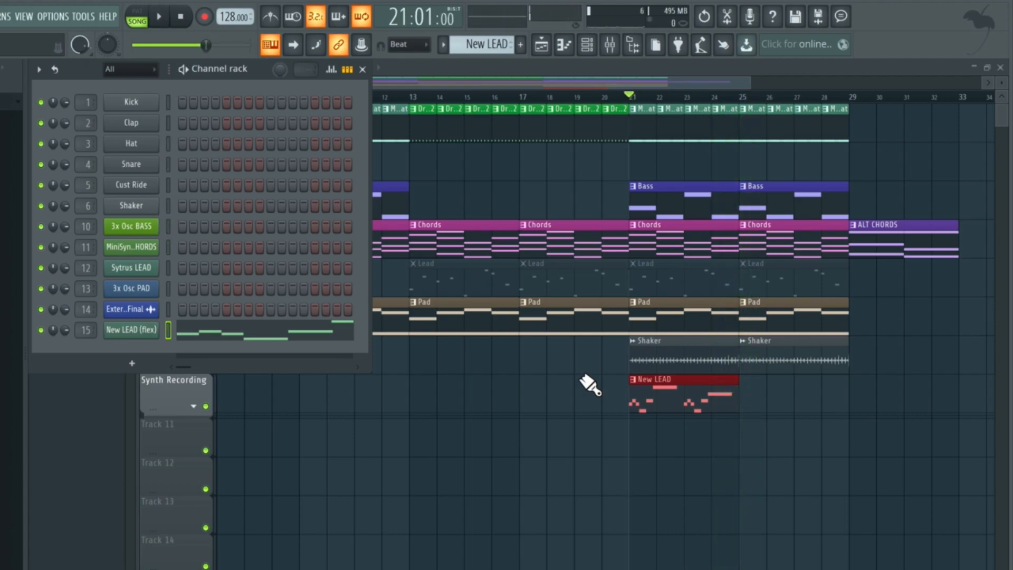